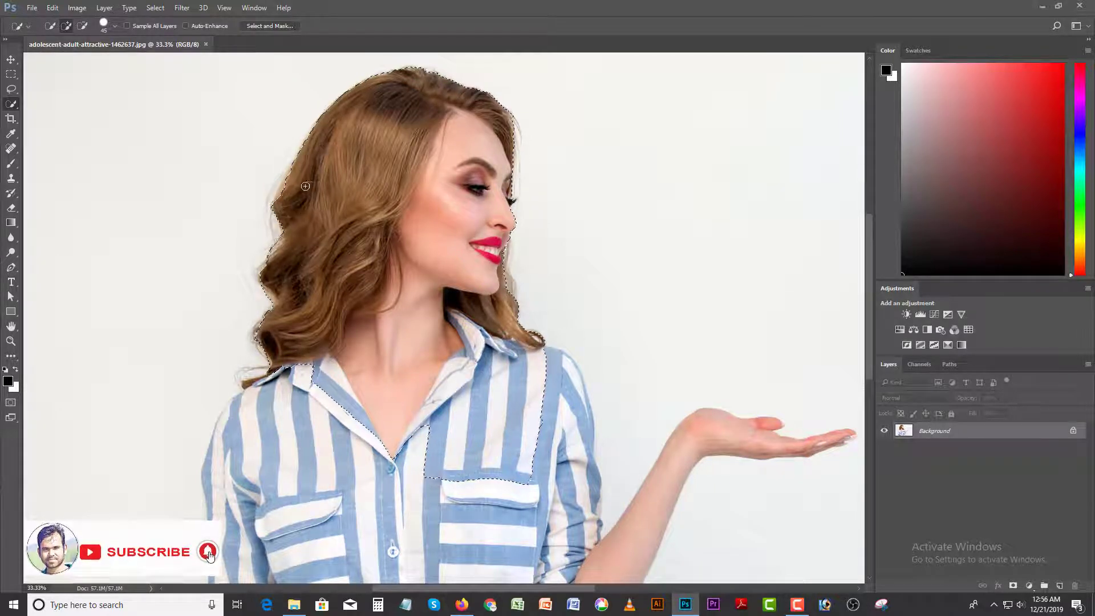
Step: Extend the quick selection from the hair over the striped shirt, both sleeves, the raised arm and the open hand
{"action": "mouse_move", "coordinate": [304, 360]}
{"action": "left_mouse_down"}
{"action": "mouse_move", "coordinate": [347, 206]}
{"action": "mouse_move", "coordinate": [269, 316]}
{"action": "left_mouse_up"}
{"action": "left_click_drag", "start_coordinate": [266, 369], "coordinate": [267, 405]}
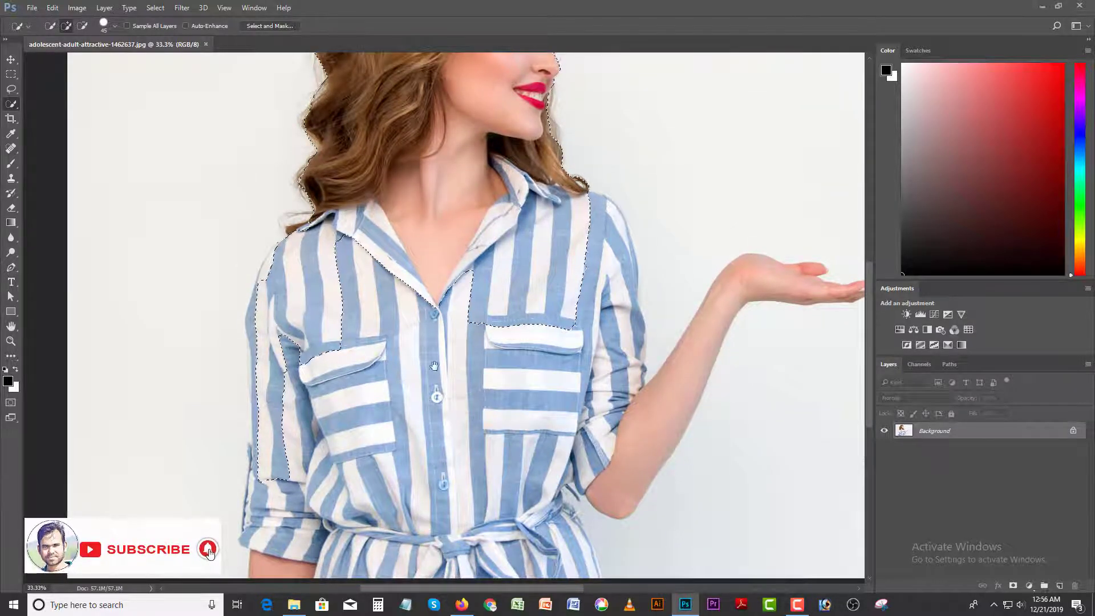
{"action": "left_click_drag", "start_coordinate": [467, 387], "coordinate": [408, 356]}
{"action": "mouse_move", "coordinate": [272, 251]}
{"action": "left_mouse_down"}
{"action": "mouse_move", "coordinate": [424, 410]}
{"action": "mouse_move", "coordinate": [441, 407]}
{"action": "mouse_move", "coordinate": [478, 267]}
{"action": "mouse_move", "coordinate": [498, 278]}
{"action": "mouse_move", "coordinate": [541, 380]}
{"action": "mouse_move", "coordinate": [575, 409]}
{"action": "mouse_move", "coordinate": [705, 252]}
{"action": "mouse_move", "coordinate": [806, 251]}
{"action": "left_mouse_up"}
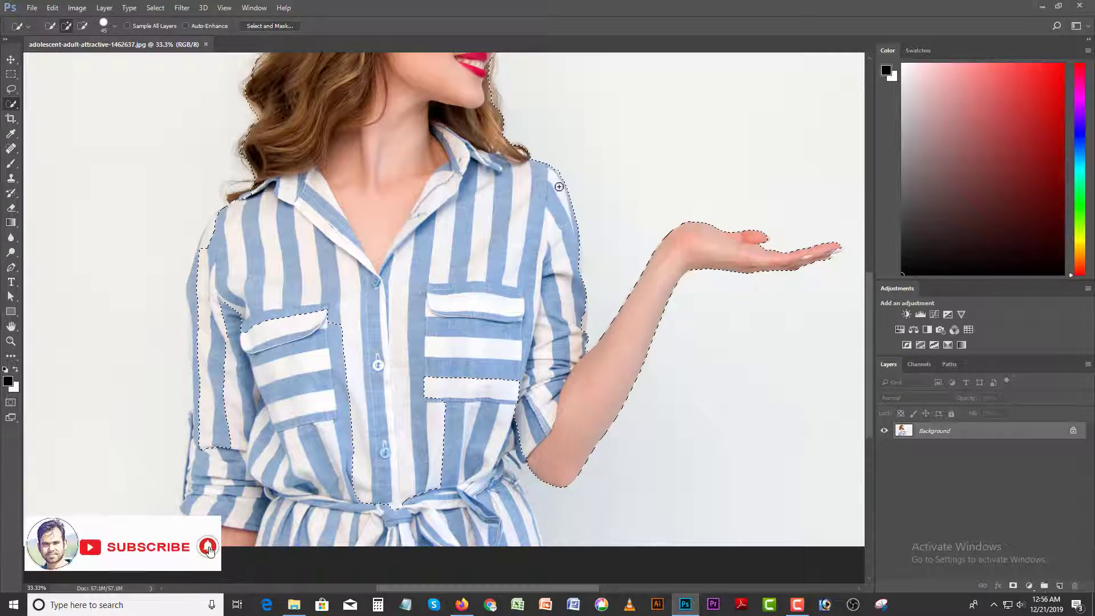
{"action": "mouse_move", "coordinate": [538, 411]}
{"action": "left_mouse_down"}
{"action": "mouse_move", "coordinate": [579, 257]}
{"action": "mouse_move", "coordinate": [550, 305]}
{"action": "mouse_move", "coordinate": [556, 296]}
{"action": "mouse_move", "coordinate": [543, 354]}
{"action": "mouse_move", "coordinate": [532, 287]}
{"action": "mouse_move", "coordinate": [545, 312]}
{"action": "left_mouse_up"}
{"action": "left_click", "coordinate": [527, 286]}
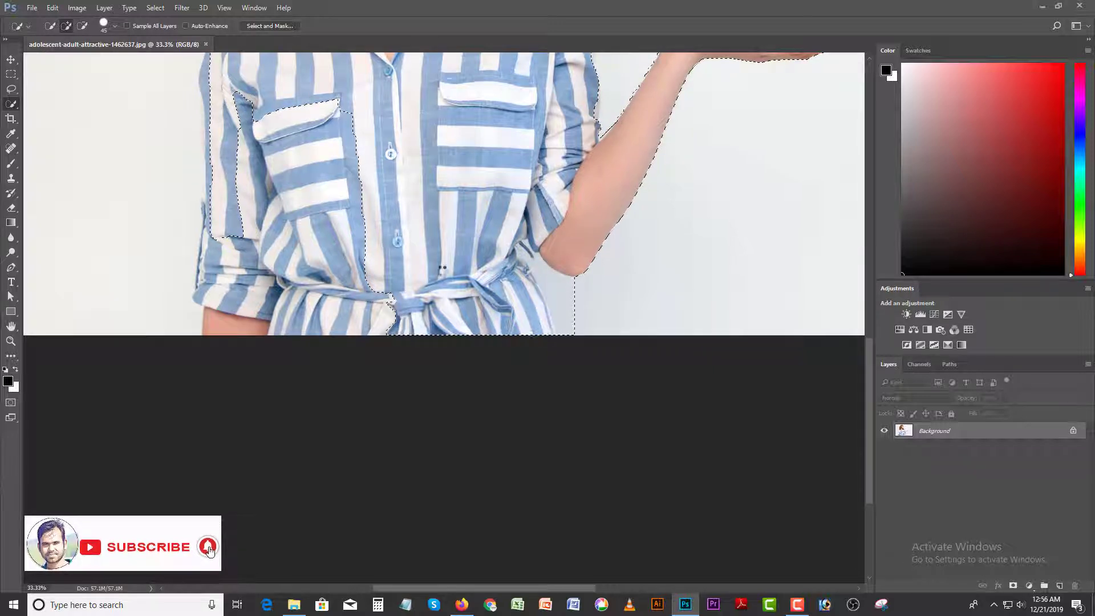
Step: Add the waist, the rolled cuff and forearm of the lowered arm, and that arm's shoulder edge to the selection
{"action": "mouse_move", "coordinate": [442, 268]}
{"action": "left_mouse_down"}
{"action": "mouse_move", "coordinate": [362, 265]}
{"action": "mouse_move", "coordinate": [335, 194]}
{"action": "mouse_move", "coordinate": [375, 141]}
{"action": "mouse_move", "coordinate": [291, 249]}
{"action": "mouse_move", "coordinate": [275, 251]}
{"action": "mouse_move", "coordinate": [251, 218]}
{"action": "mouse_move", "coordinate": [221, 276]}
{"action": "mouse_move", "coordinate": [227, 217]}
{"action": "mouse_move", "coordinate": [212, 239]}
{"action": "mouse_move", "coordinate": [197, 278]}
{"action": "mouse_move", "coordinate": [265, 282]}
{"action": "mouse_move", "coordinate": [240, 273]}
{"action": "mouse_move", "coordinate": [271, 312]}
{"action": "mouse_move", "coordinate": [254, 327]}
{"action": "left_mouse_up"}
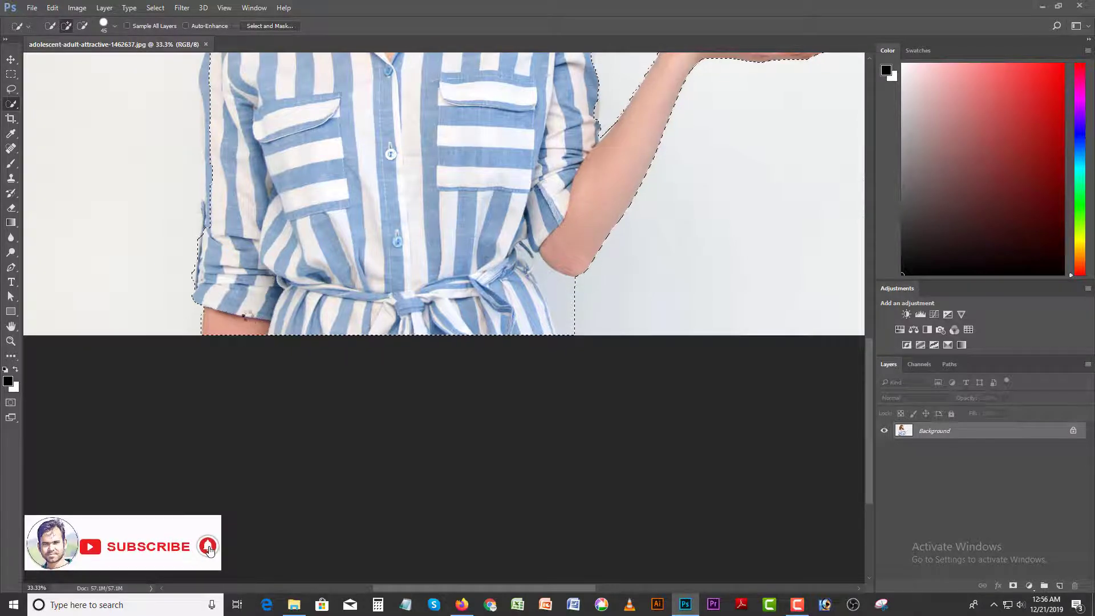
{"action": "left_click_drag", "start_coordinate": [221, 81], "coordinate": [208, 95]}
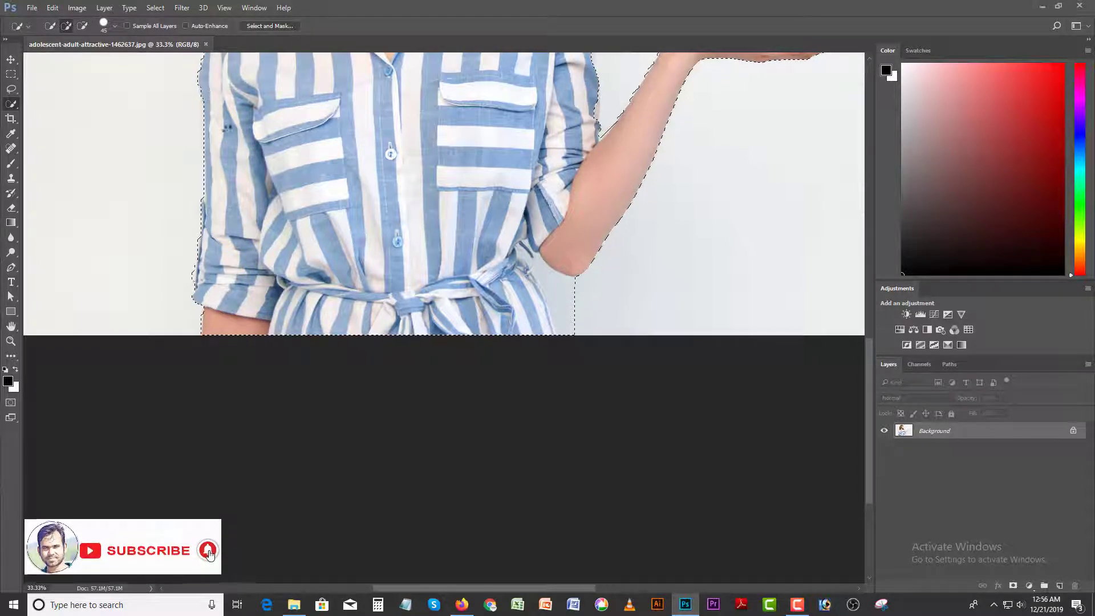
{"action": "scroll", "coordinate": [236, 189], "scroll_direction": "up", "scroll_amount": 5}
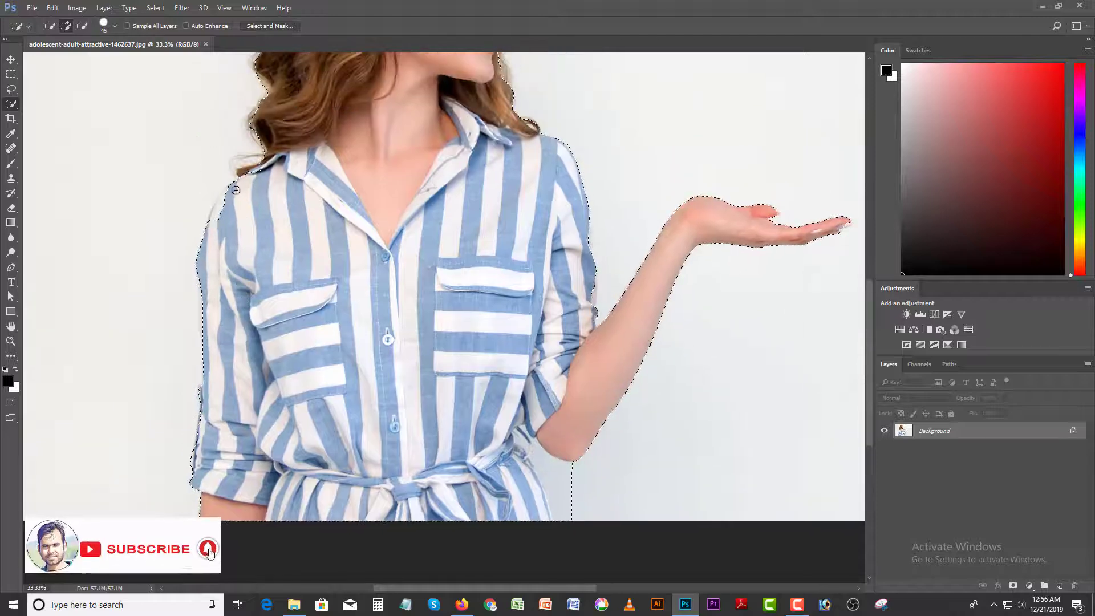
{"action": "left_click_drag", "start_coordinate": [236, 190], "coordinate": [221, 200]}
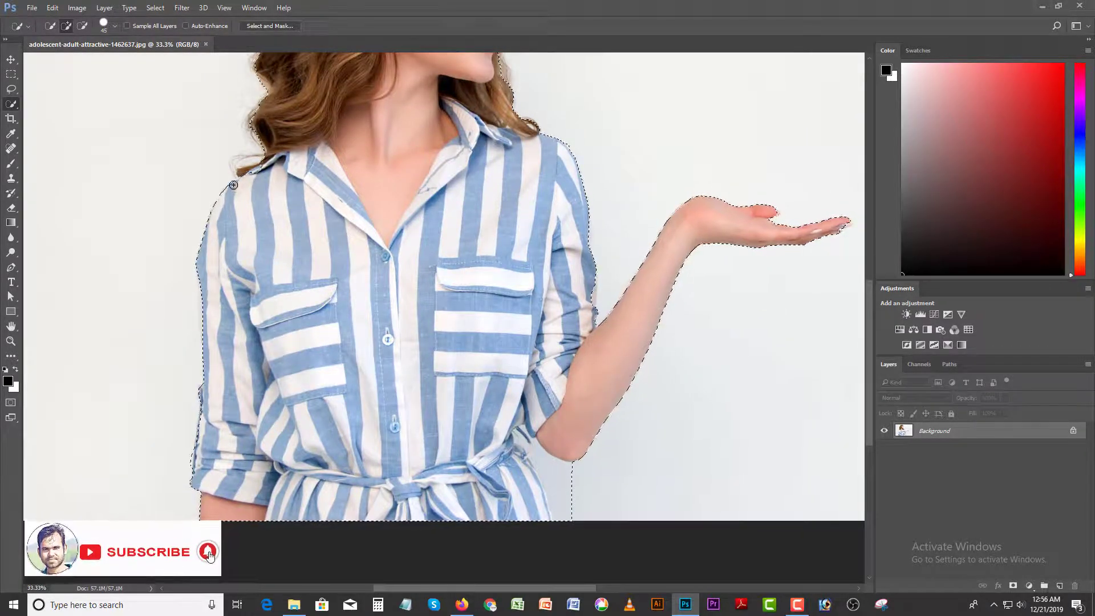
Step: Refine the selection edge along the outer side of the lowered arm's sleeve at 66.7% zoom
{"action": "left_click", "coordinate": [225, 346]}
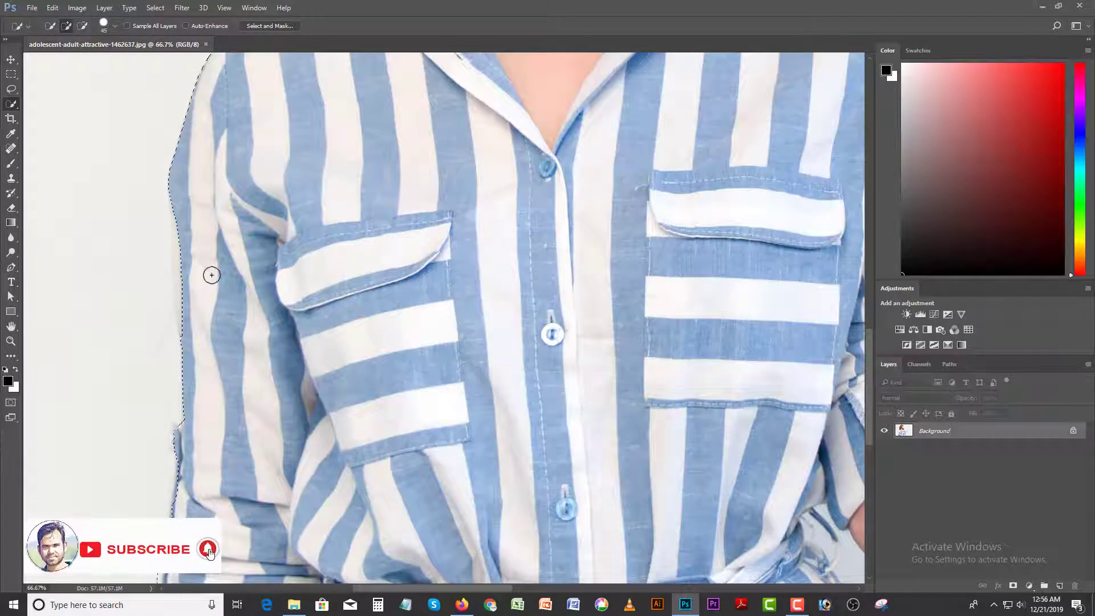
{"action": "left_click_drag", "start_coordinate": [188, 220], "coordinate": [187, 308]}
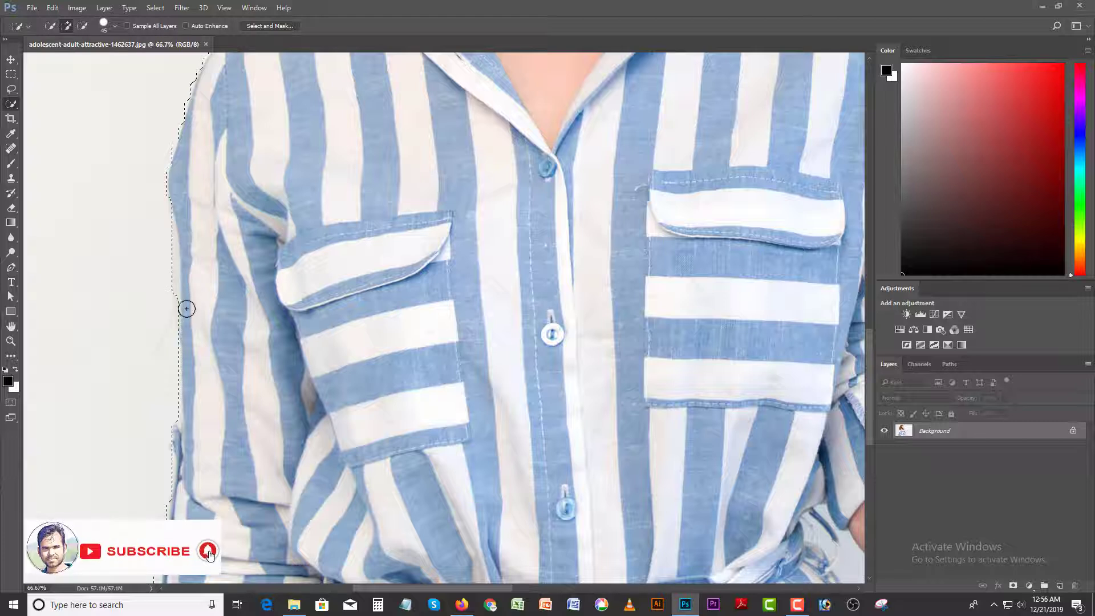
{"action": "left_click_drag", "start_coordinate": [209, 363], "coordinate": [207, 361]}
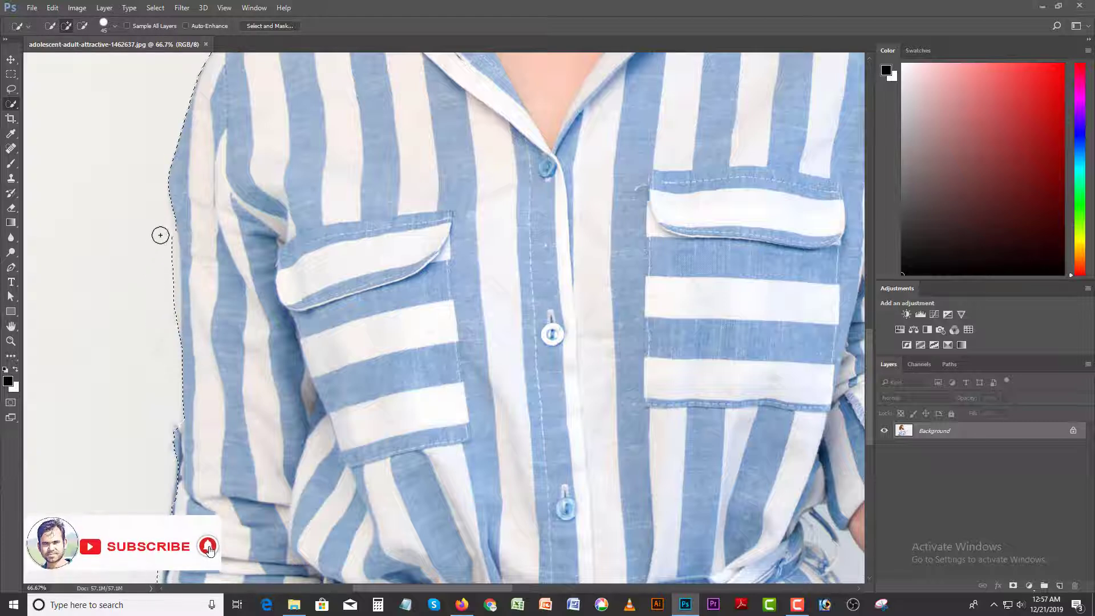
{"action": "left_click_drag", "start_coordinate": [181, 191], "coordinate": [182, 221]}
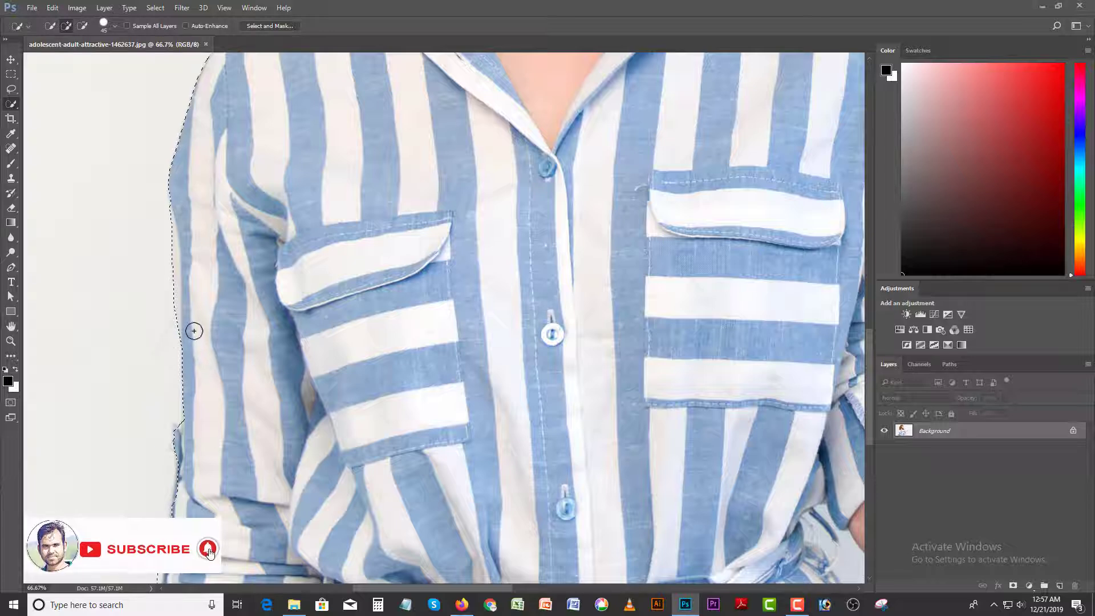
{"action": "left_click", "coordinate": [191, 422]}
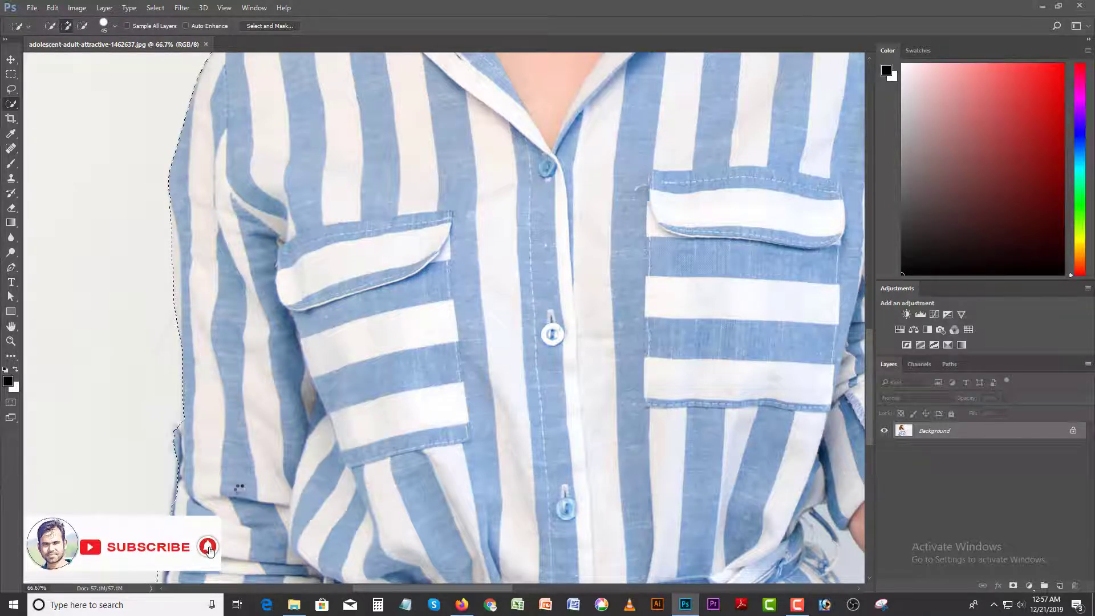
Step: Subtract the bits of background beside the lowered arm's rolled cuff and sleeve tab from the selection
{"action": "left_click_drag", "start_coordinate": [244, 461], "coordinate": [288, 198]}
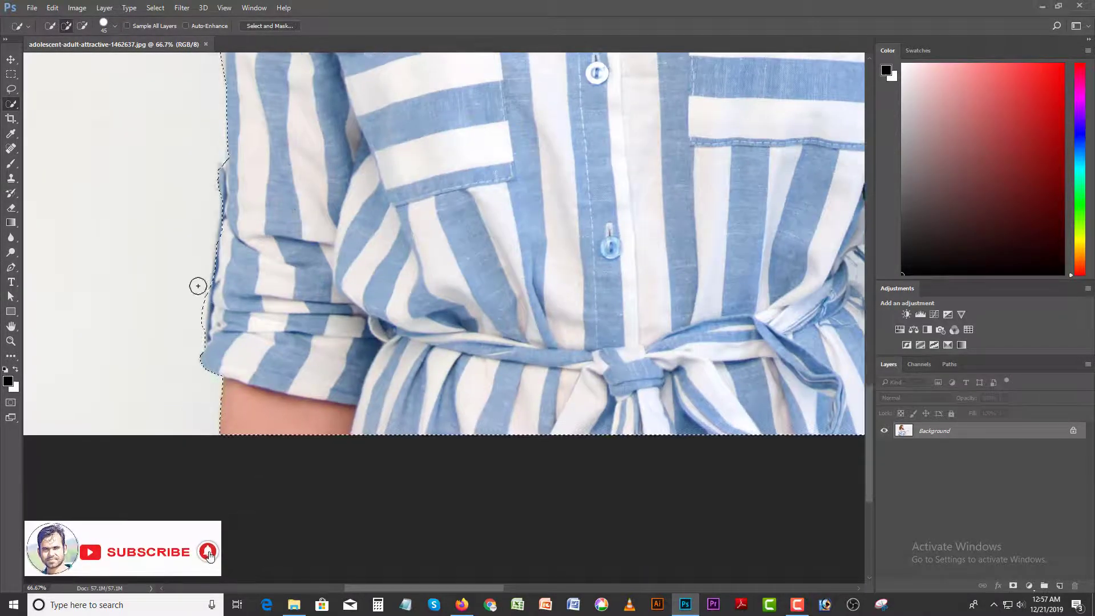
{"action": "key", "text": "alt"}
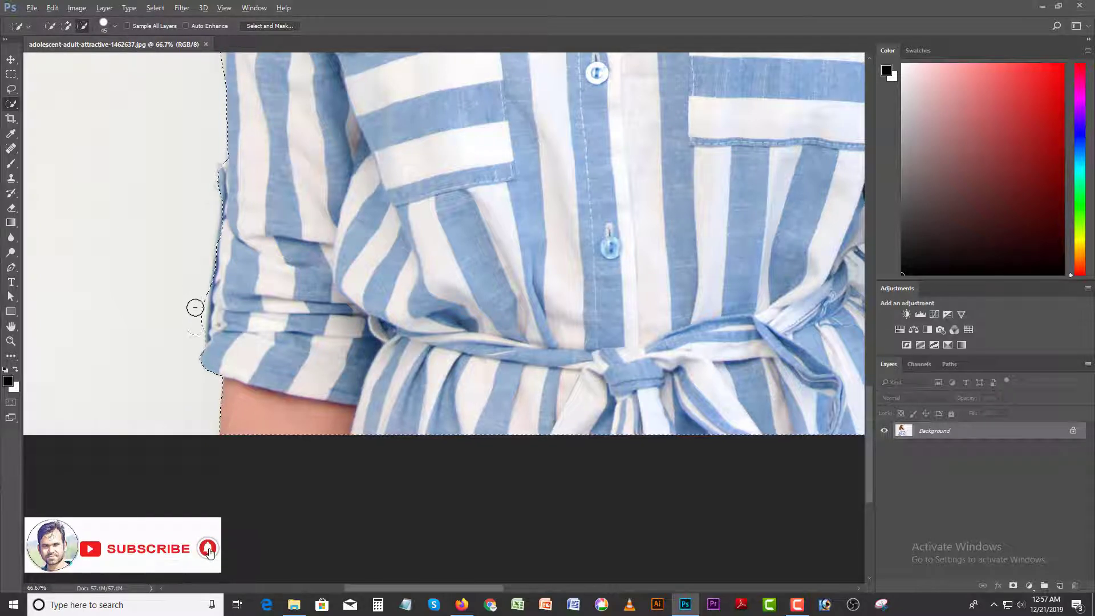
{"action": "left_click", "coordinate": [200, 293], "text": "alt"}
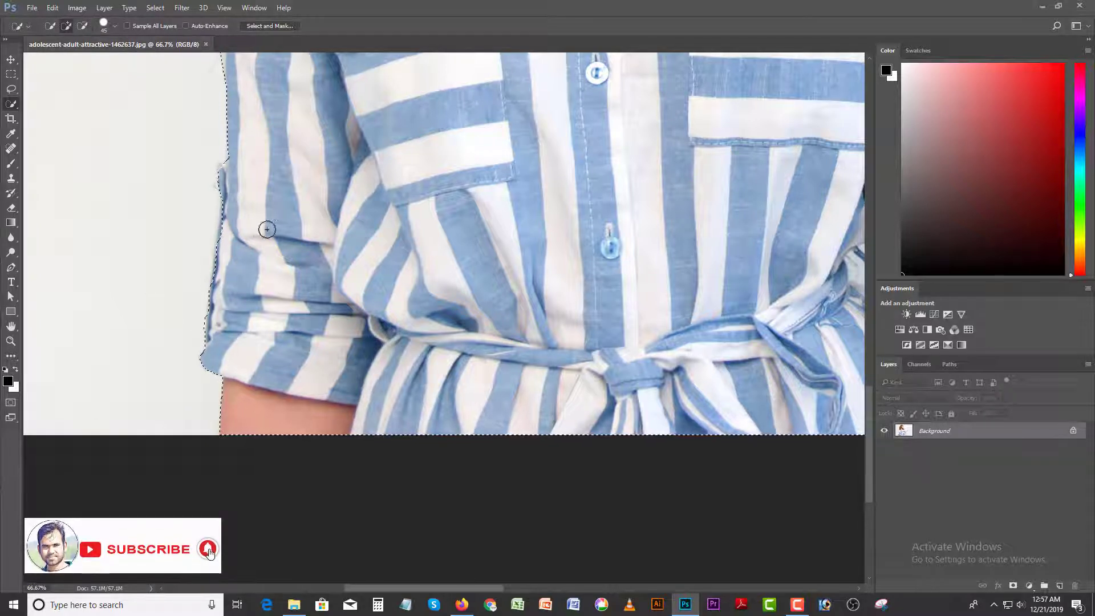
{"action": "key", "text": "space"}
{"action": "left_click_drag", "start_coordinate": [261, 172], "coordinate": [271, 311]}
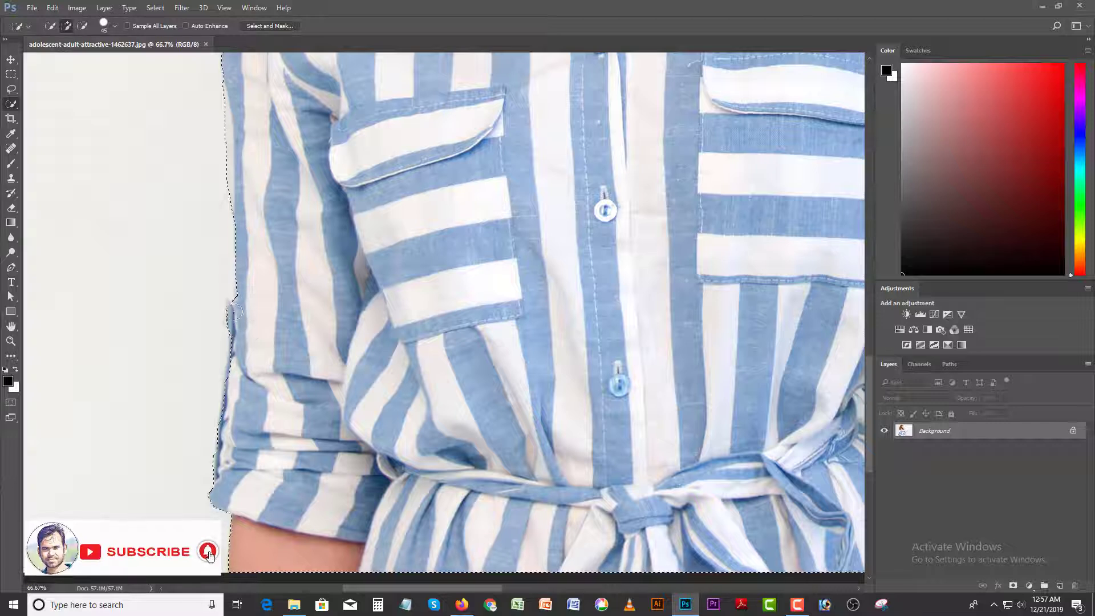
{"action": "left_click", "coordinate": [212, 303], "text": "alt"}
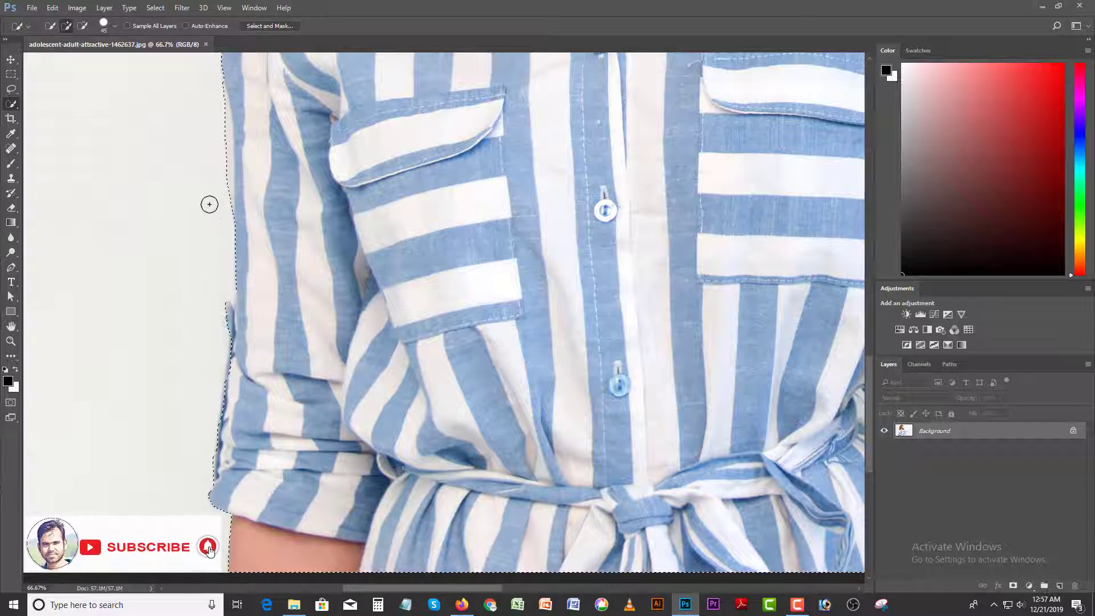
Step: Subtract the background area between the raised arm's elbow and the side of the skirt from the selection
{"action": "key", "text": "space"}
{"action": "left_click_drag", "start_coordinate": [196, 190], "coordinate": [185, 280]}
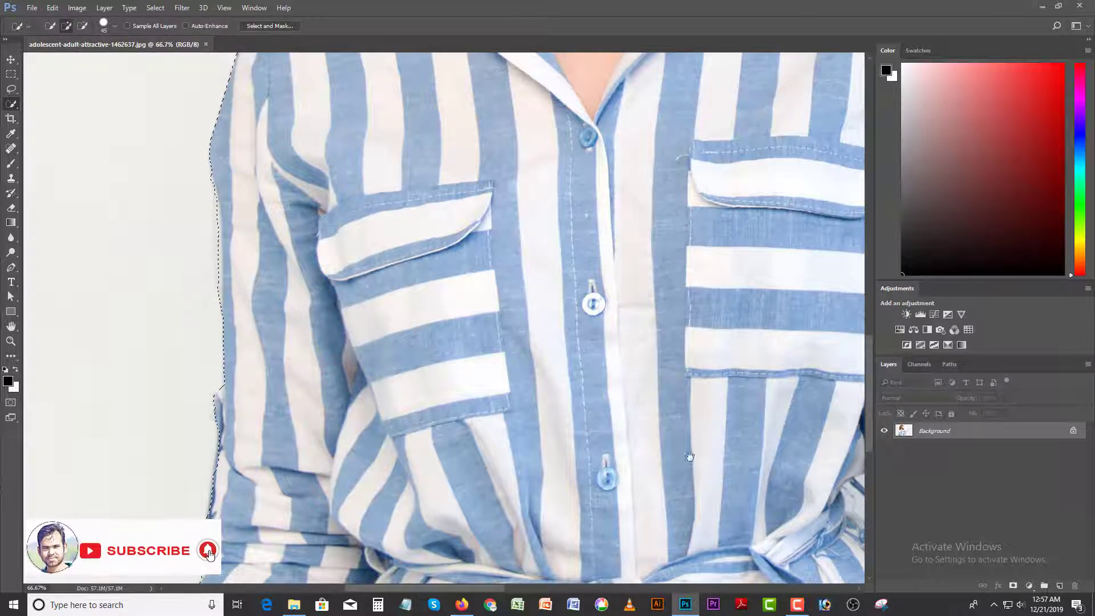
{"action": "left_click_drag", "start_coordinate": [689, 456], "coordinate": [427, 220]}
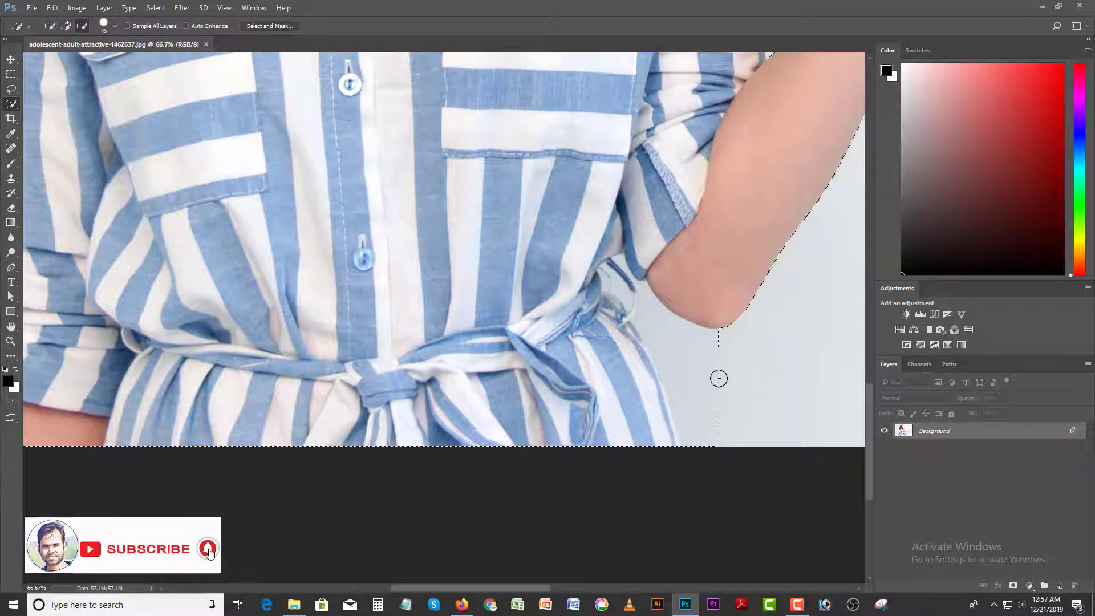
{"action": "left_click_drag", "start_coordinate": [717, 377], "coordinate": [657, 328]}
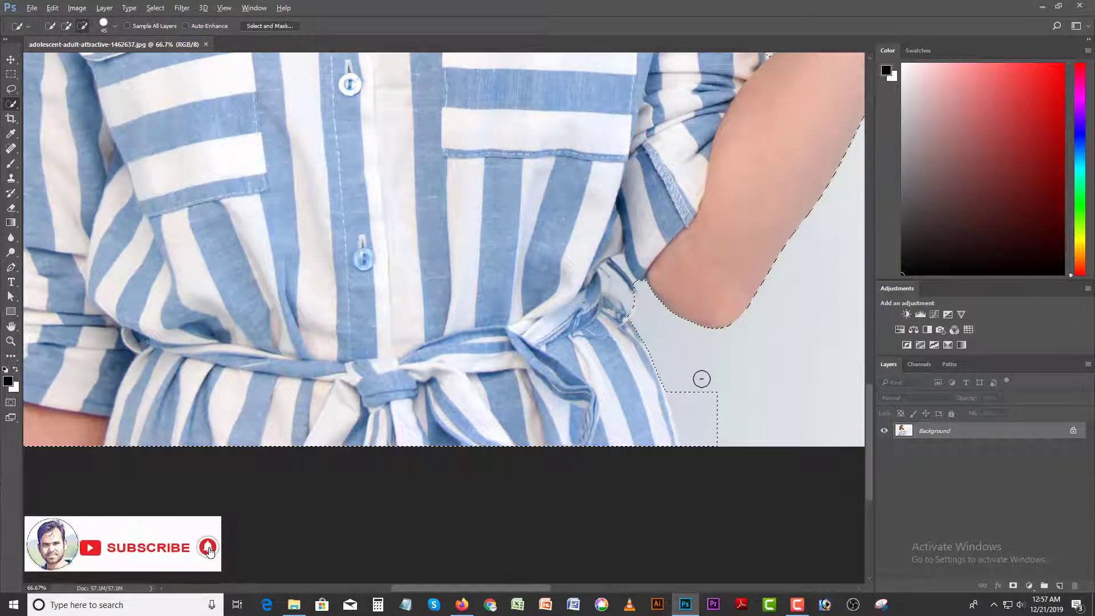
{"action": "left_click_drag", "start_coordinate": [707, 445], "coordinate": [716, 428]}
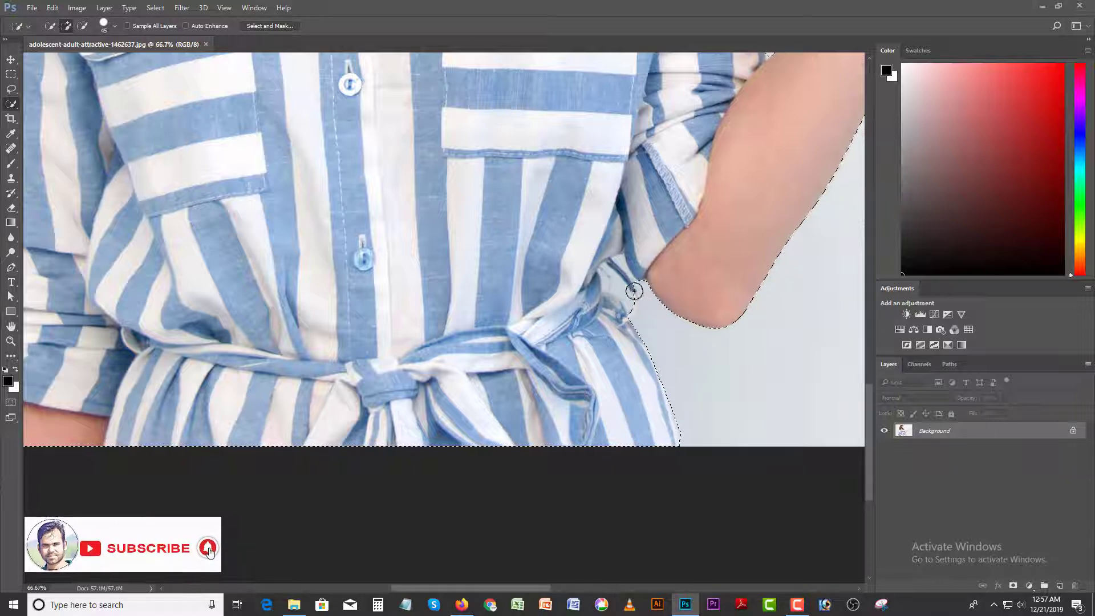
Step: Clean up the selection in the gap between the belt bow and the raised arm's sleeve, using a size 20 brush
{"action": "key", "text": "alt"}
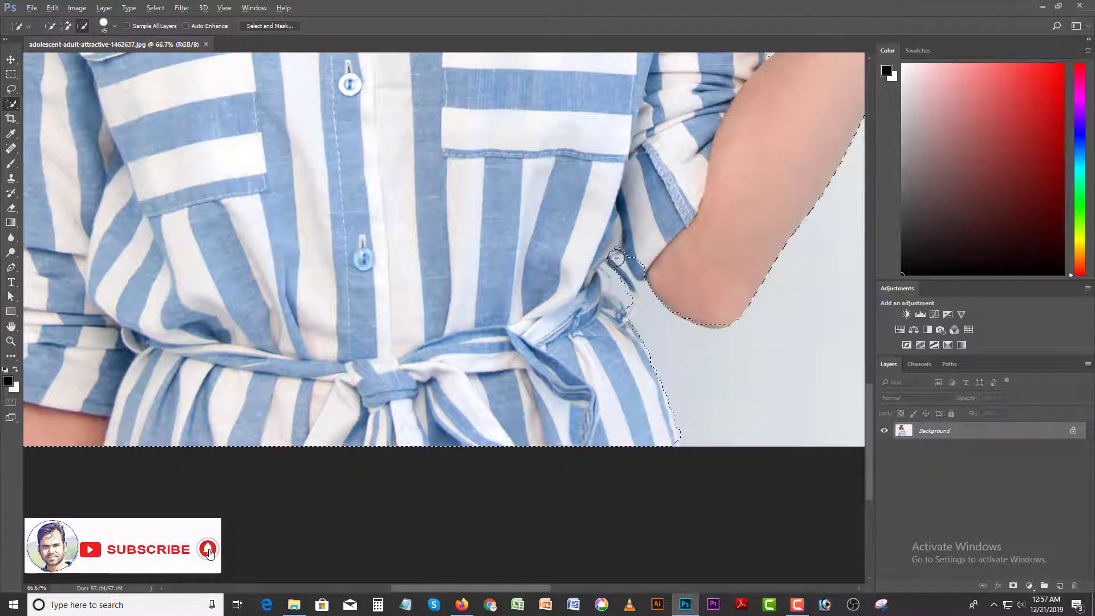
{"action": "left_click_drag", "start_coordinate": [615, 257], "coordinate": [637, 302]}
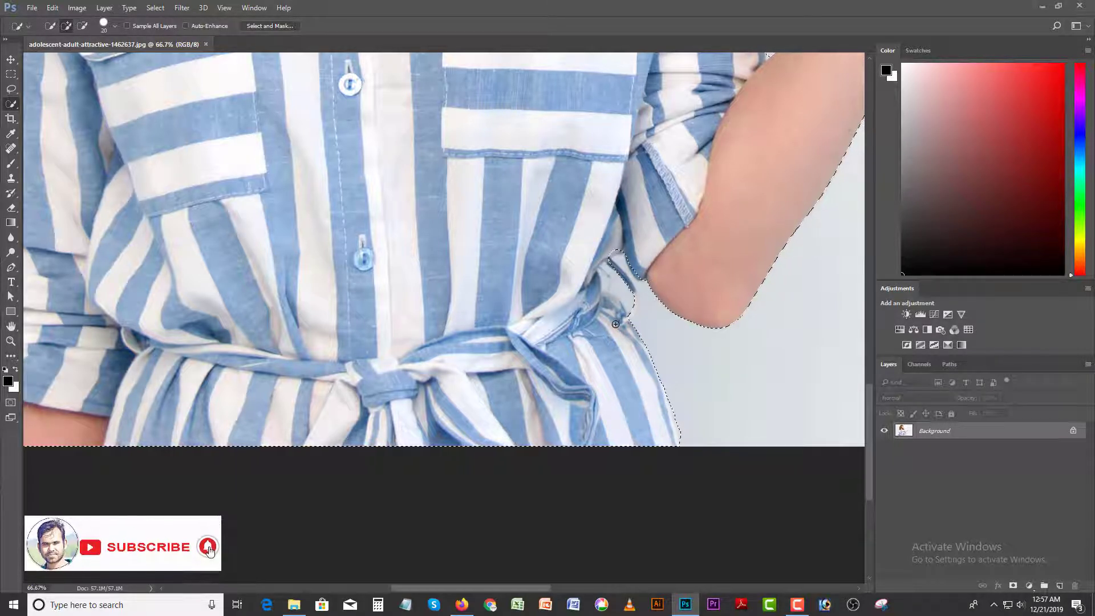
{"action": "key", "text": "alt"}
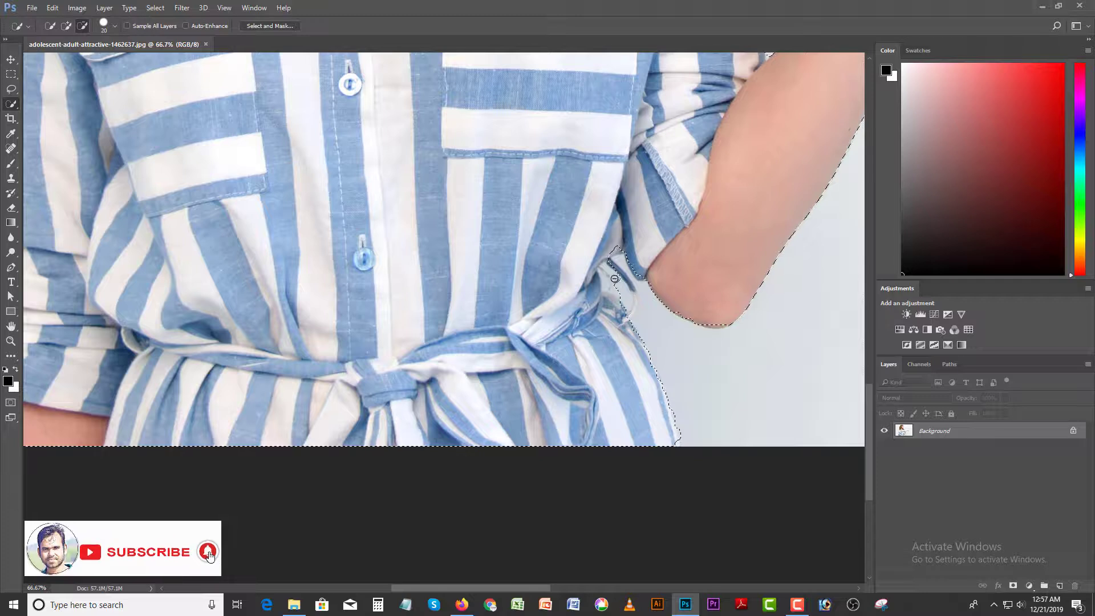
{"action": "left_click_drag", "start_coordinate": [579, 279], "coordinate": [615, 305]}
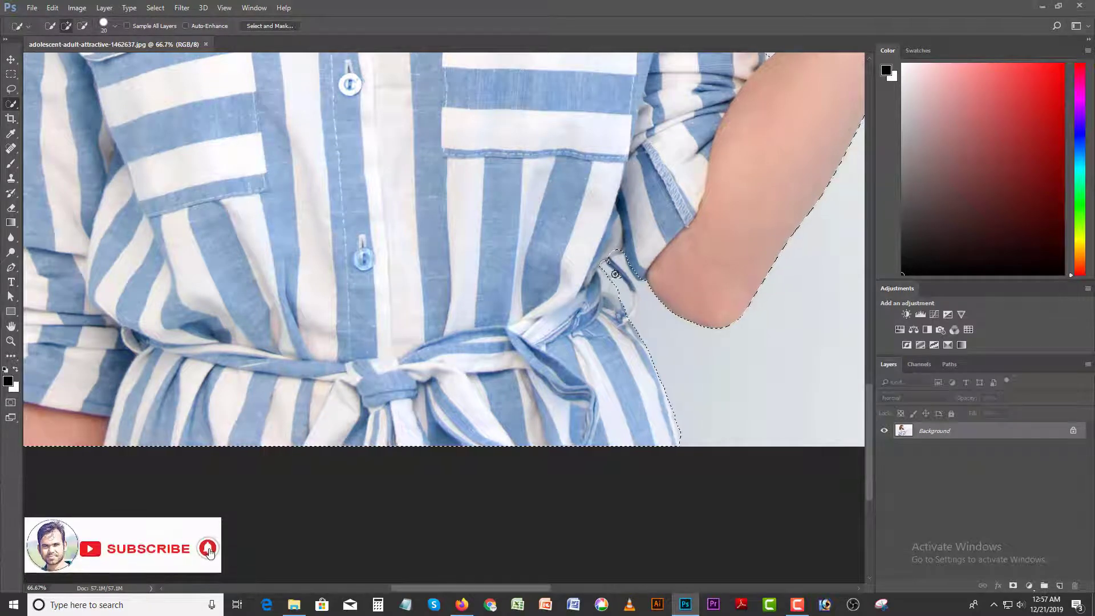
{"action": "key", "text": "alt"}
{"action": "left_click_drag", "start_coordinate": [607, 257], "coordinate": [616, 246]}
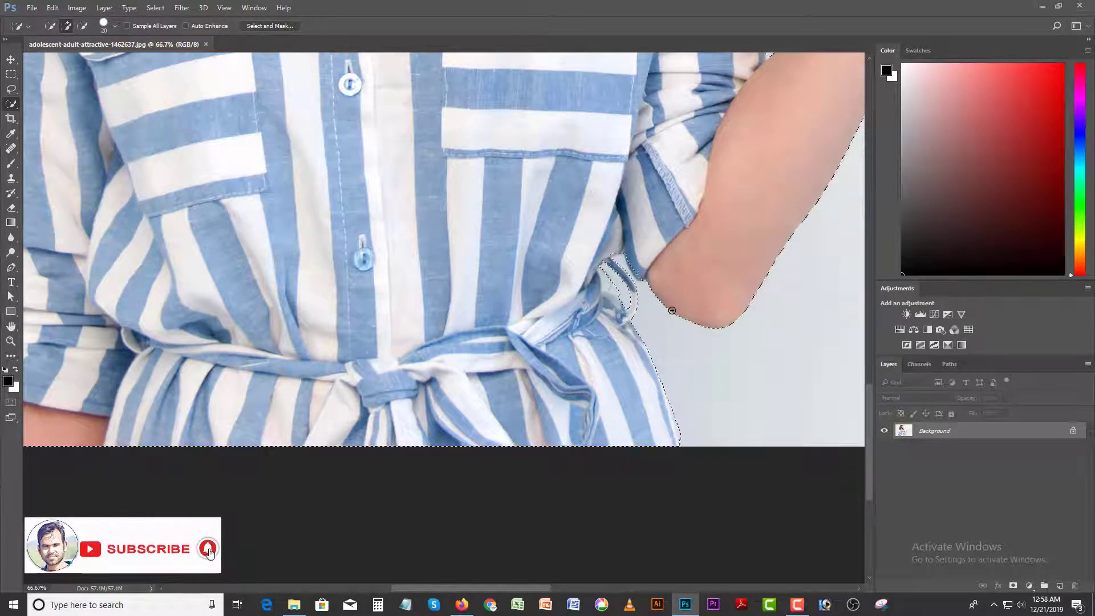
Step: Check the whole selection around the woman and open it in the Select and Mask workspace
{"action": "key", "text": "ctrl+minus"}
{"action": "key", "text": "ctrl+minus"}
{"action": "key", "text": "ctrl+minus"}
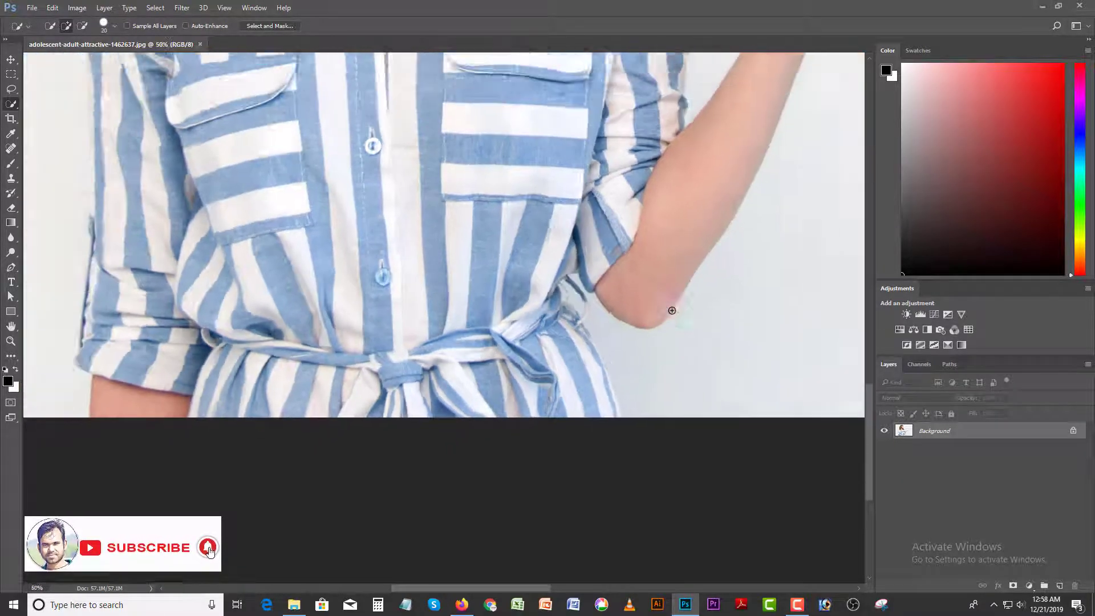
{"action": "key", "text": "ctrl+minus"}
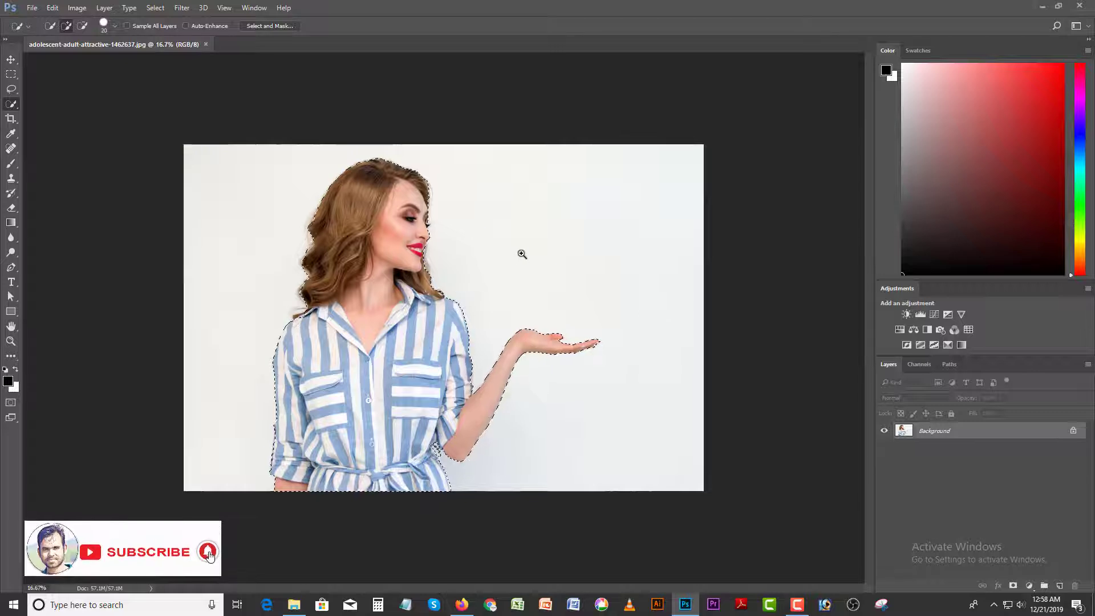
{"action": "key", "text": "ctrl+plus"}
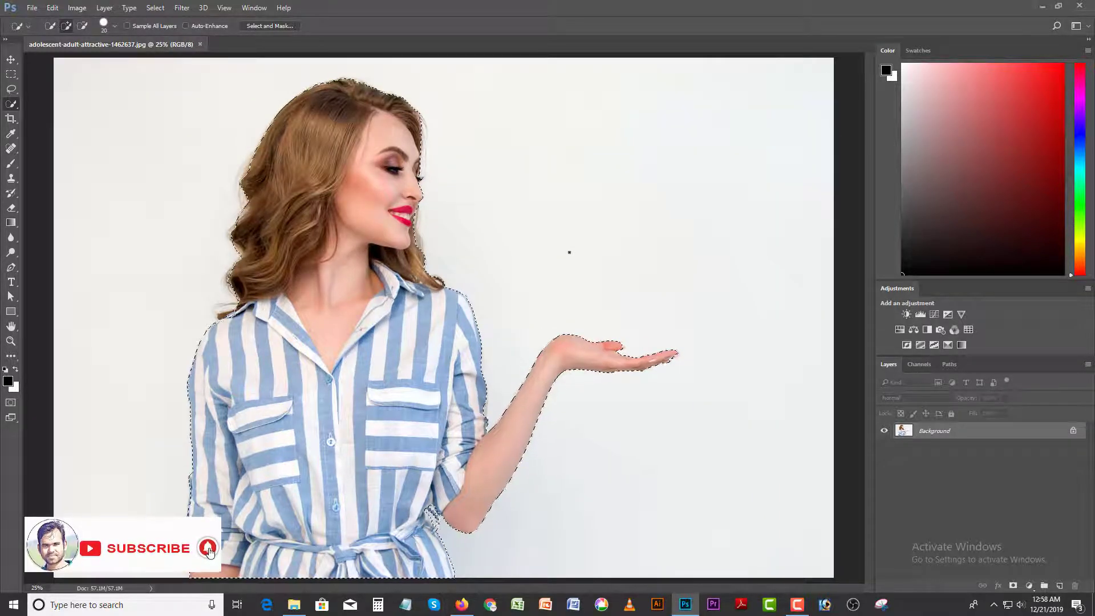
{"action": "key", "text": "ctrl+minus"}
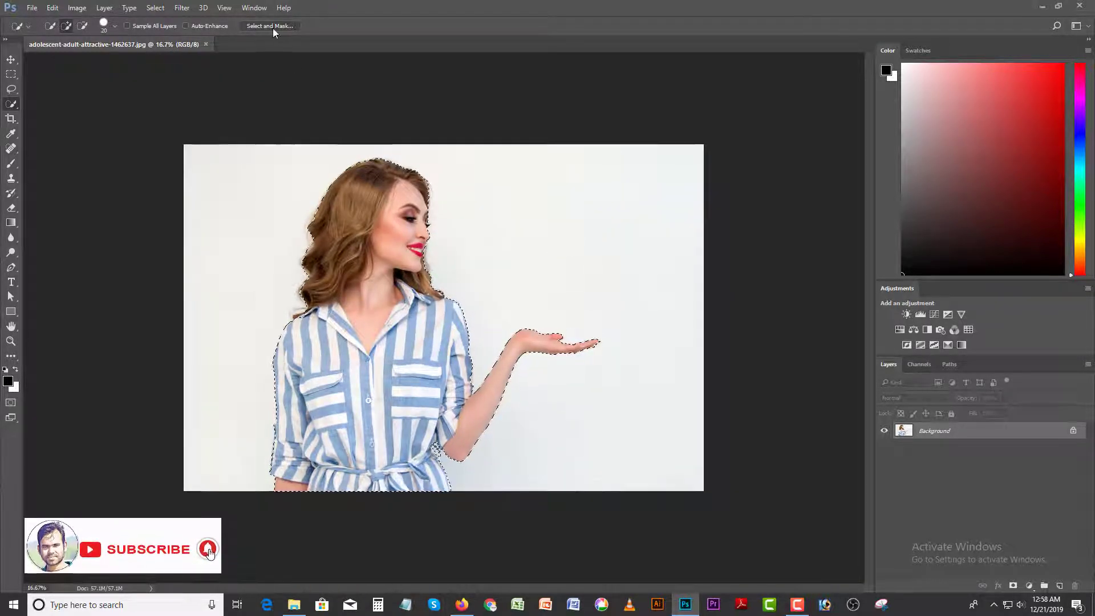
{"action": "left_click", "coordinate": [273, 26]}
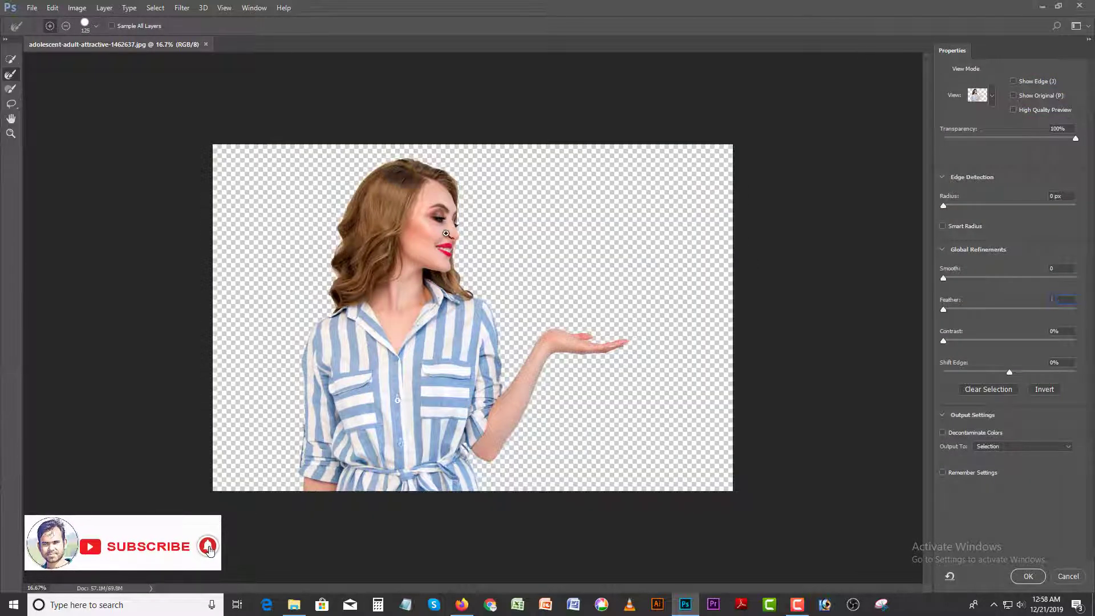
Step: Dismiss the invalid feather entry and lower the preview transparency to 87%
{"action": "key", "text": "ctrl+plus"}
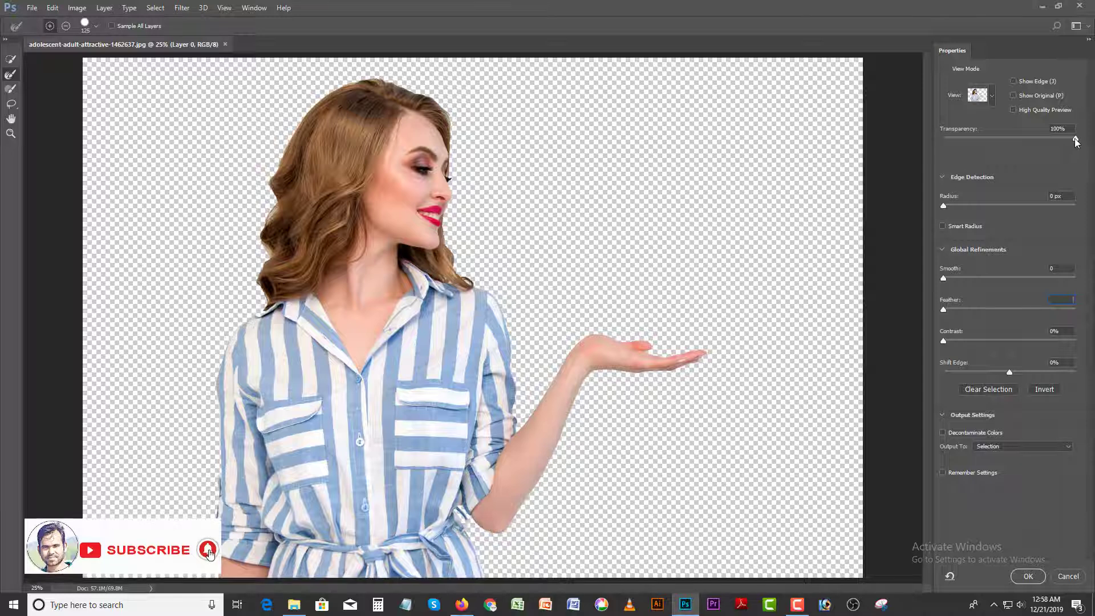
{"action": "left_click", "coordinate": [1076, 140]}
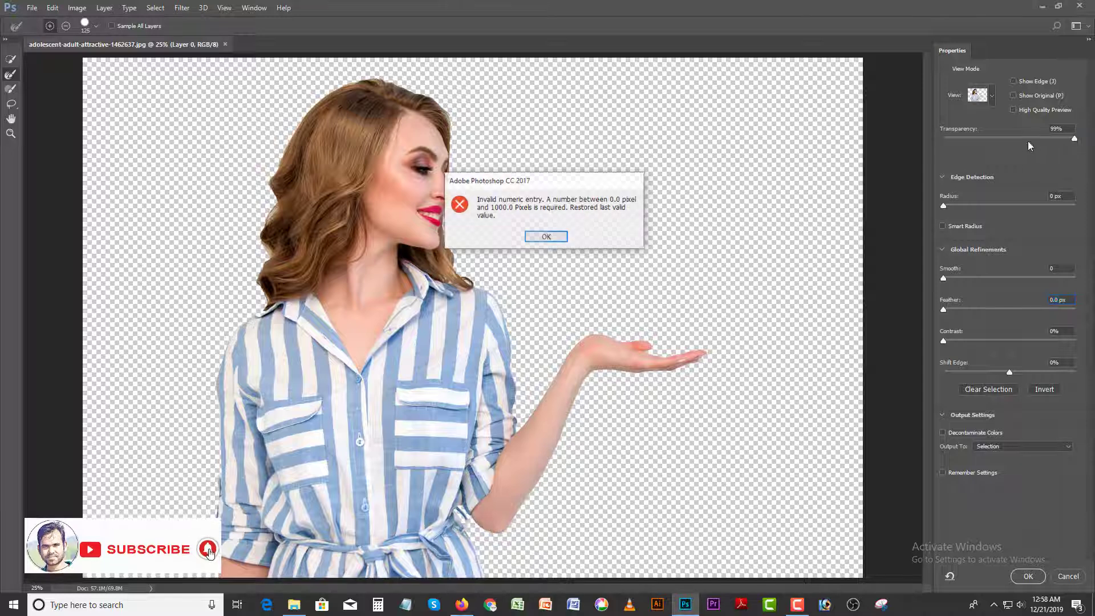
{"action": "left_click", "coordinate": [560, 237]}
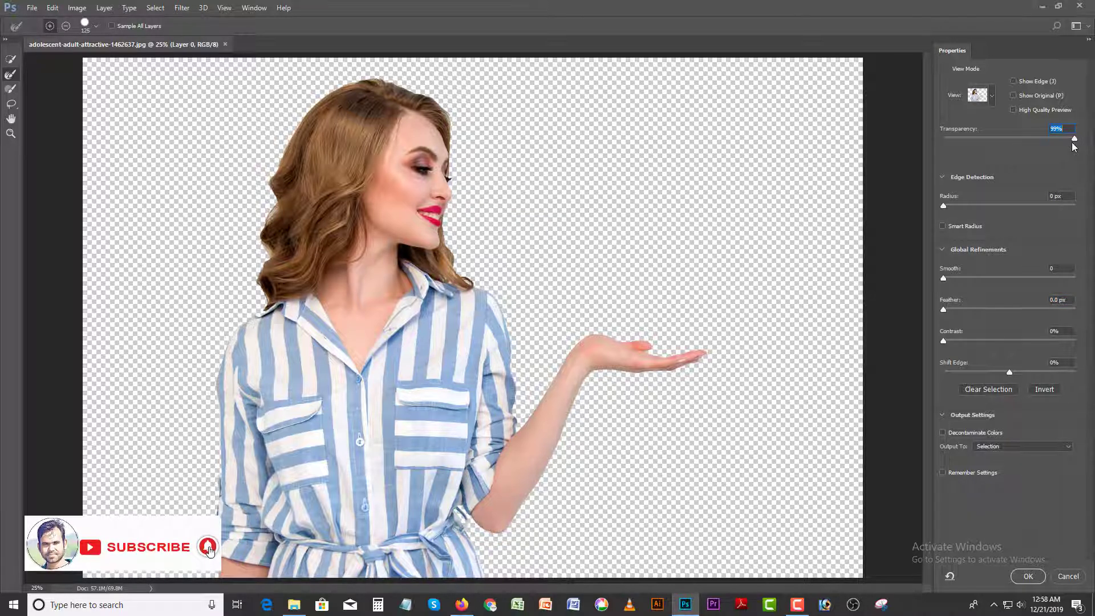
{"action": "left_click_drag", "start_coordinate": [1045, 142], "coordinate": [988, 146]}
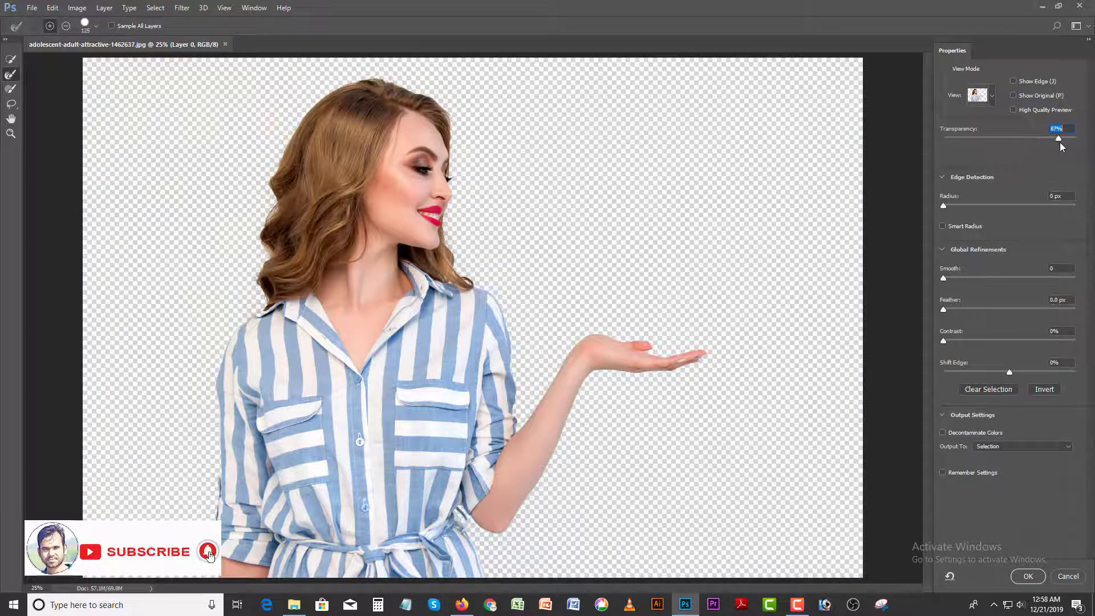
Step: Keep the Onion Skin view and lower the preview transparency to 51%
{"action": "left_click", "coordinate": [993, 95]}
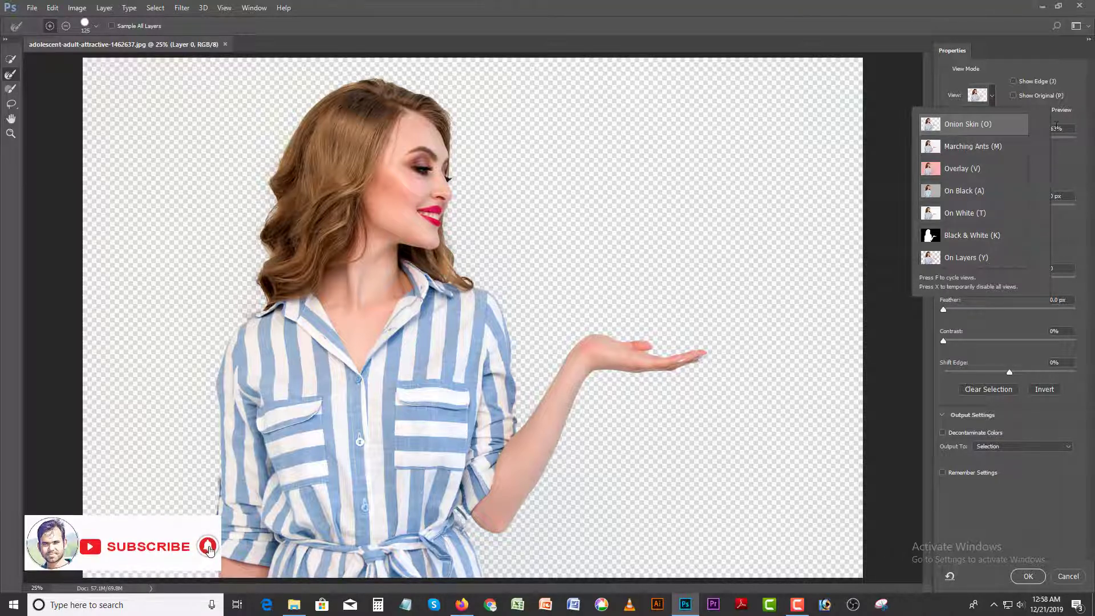
{"action": "left_click", "coordinate": [1066, 158]}
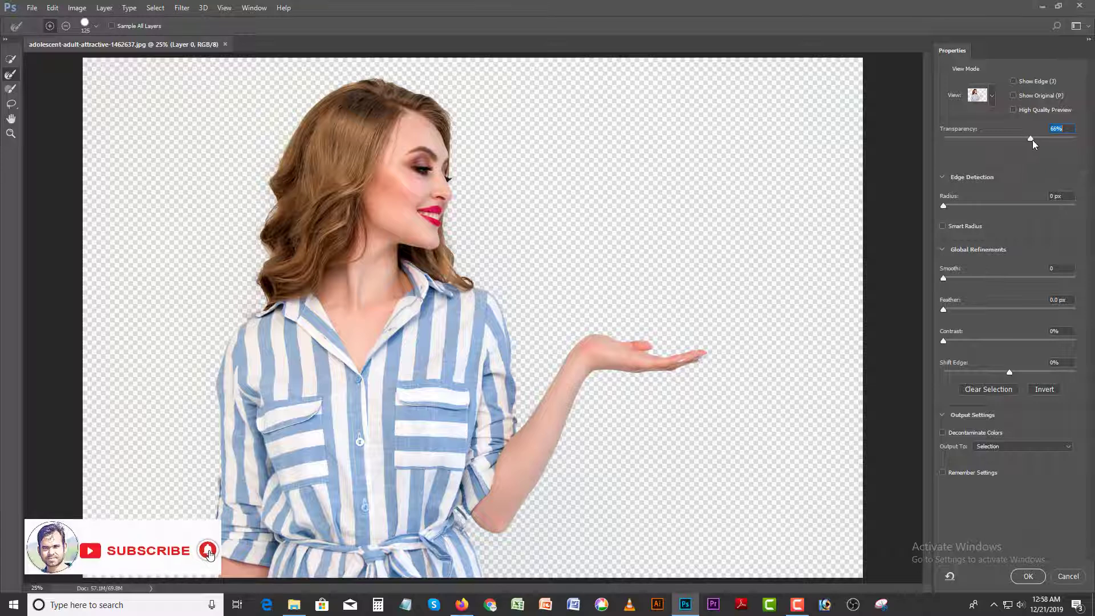
{"action": "left_click_drag", "start_coordinate": [1048, 142], "coordinate": [993, 145]}
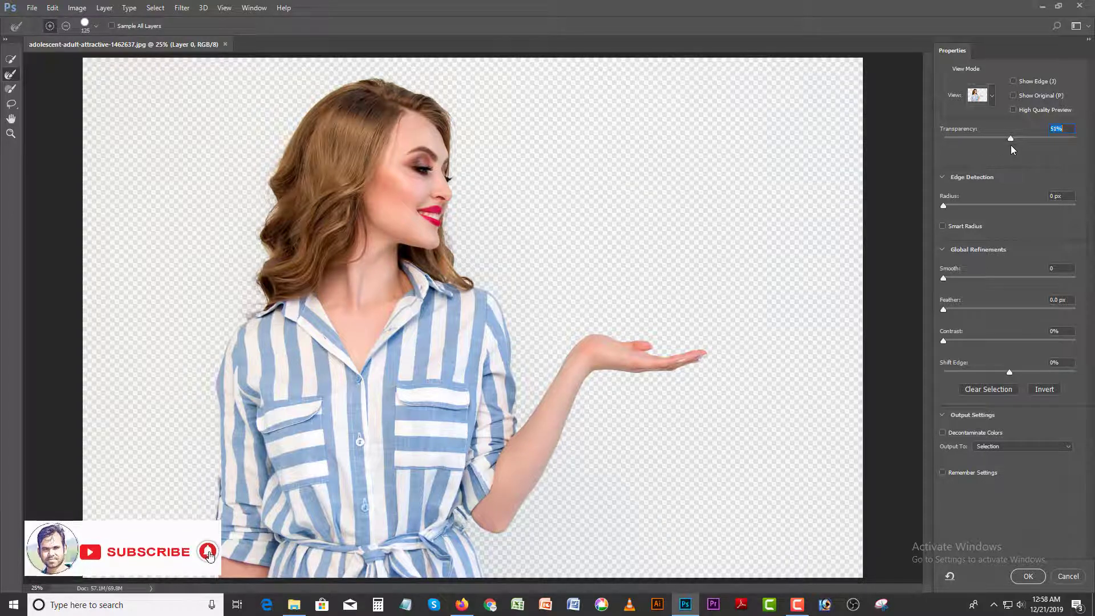
Step: Refine the hair edge on the back side of the head with the Refine Edge Brush, from the shoulder up to the crown
{"action": "scroll", "coordinate": [223, 166], "scroll_direction": "up", "scroll_amount": 1}
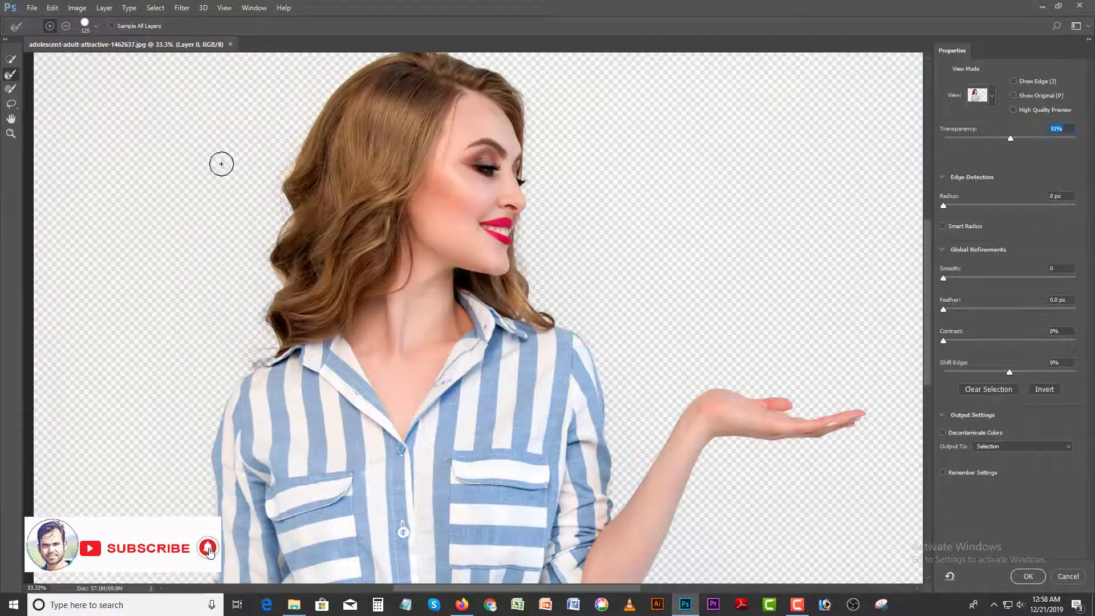
{"action": "left_click", "coordinate": [11, 59]}
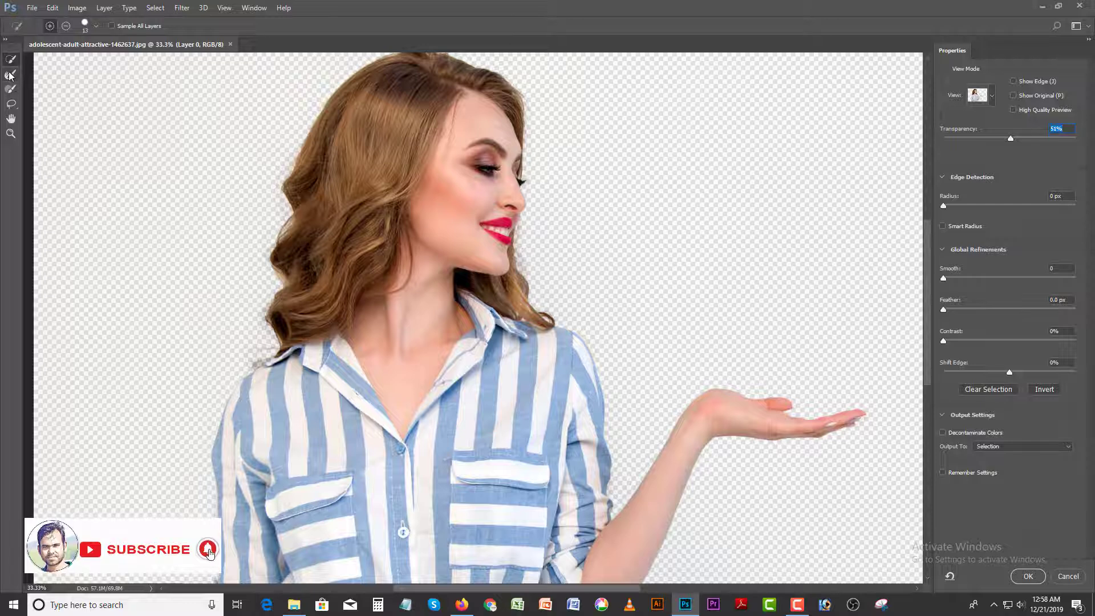
{"action": "left_click", "coordinate": [10, 75]}
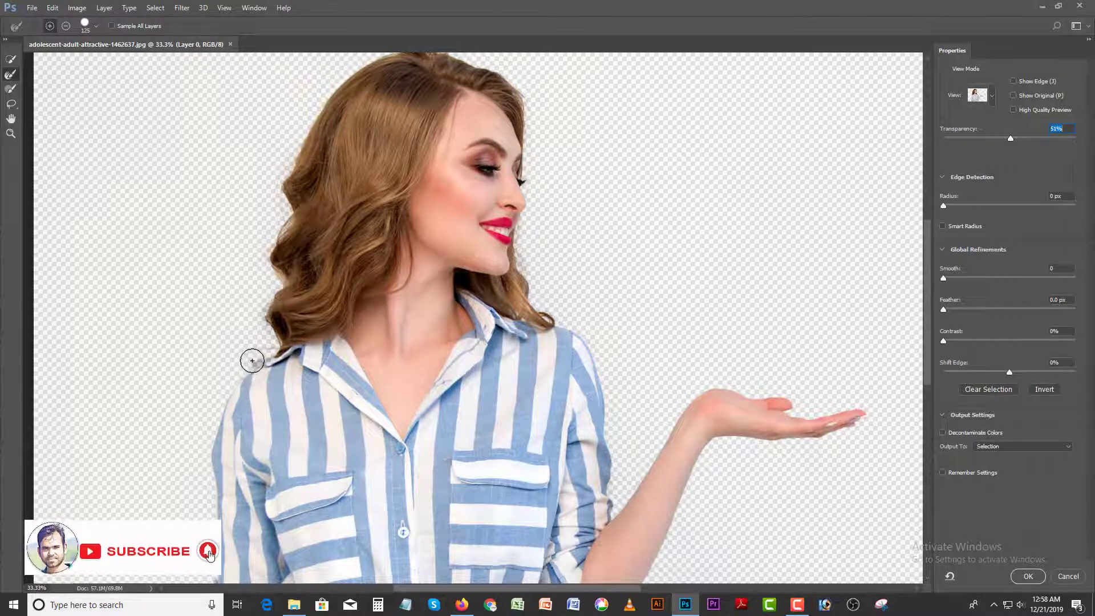
{"action": "mouse_move", "coordinate": [252, 361]}
{"action": "left_mouse_down"}
{"action": "mouse_move", "coordinate": [273, 328]}
{"action": "mouse_move", "coordinate": [277, 343]}
{"action": "mouse_move", "coordinate": [236, 375]}
{"action": "mouse_move", "coordinate": [235, 356]}
{"action": "mouse_move", "coordinate": [272, 330]}
{"action": "mouse_move", "coordinate": [276, 175]}
{"action": "mouse_move", "coordinate": [321, 92]}
{"action": "mouse_move", "coordinate": [373, 55]}
{"action": "left_mouse_up"}
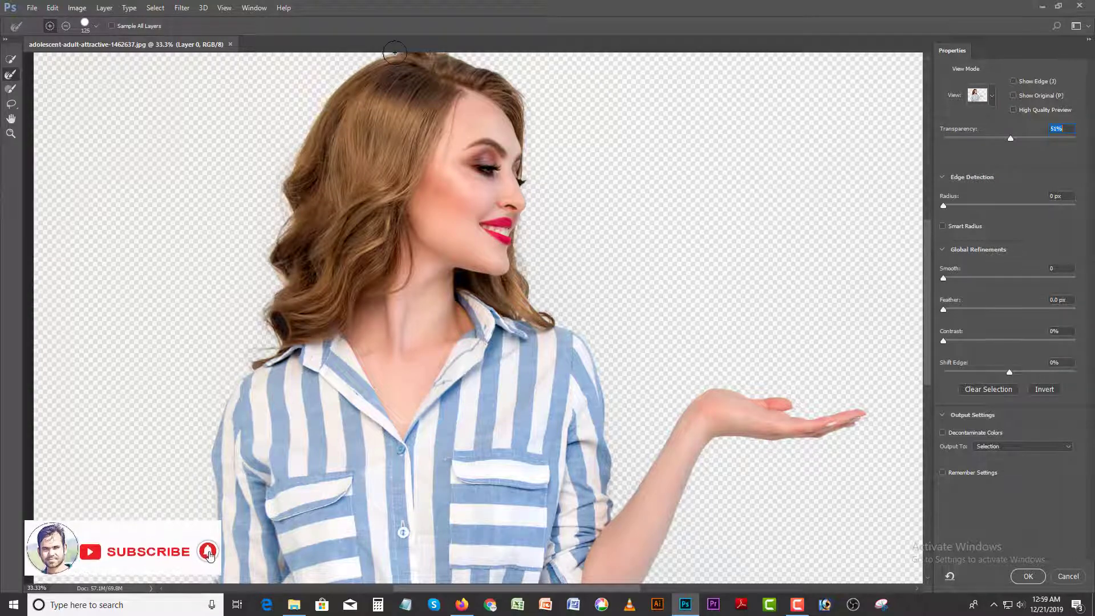
{"action": "mouse_move", "coordinate": [394, 53]}
{"action": "left_mouse_down"}
{"action": "mouse_move", "coordinate": [300, 127]}
{"action": "mouse_move", "coordinate": [274, 177]}
{"action": "left_mouse_up"}
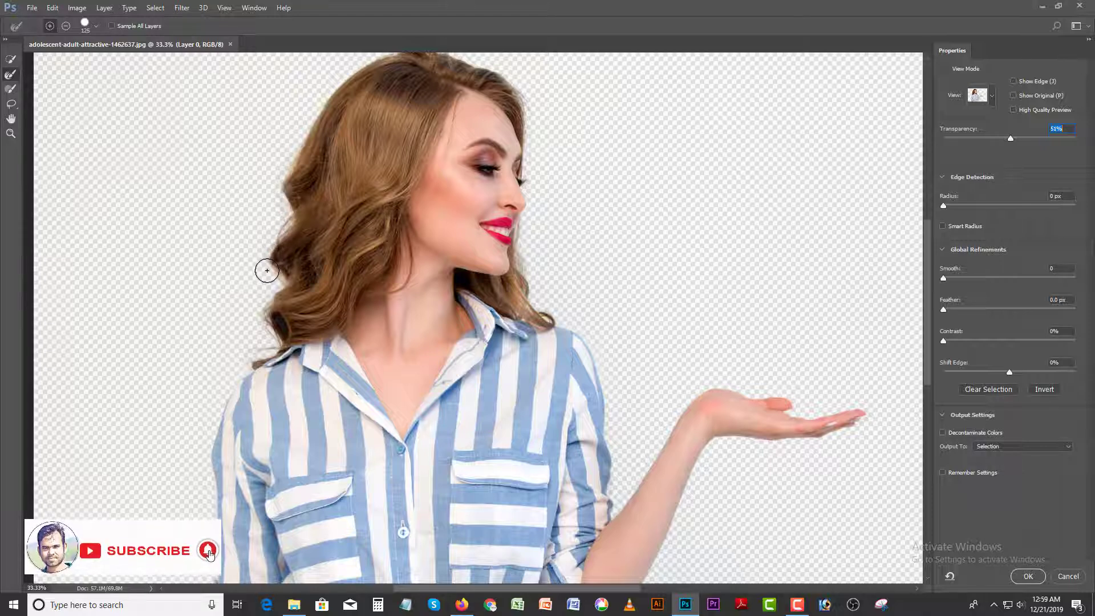
{"action": "mouse_move", "coordinate": [268, 266]}
{"action": "left_mouse_down"}
{"action": "mouse_move", "coordinate": [274, 288]}
{"action": "mouse_move", "coordinate": [262, 315]}
{"action": "mouse_move", "coordinate": [250, 314]}
{"action": "left_mouse_up"}
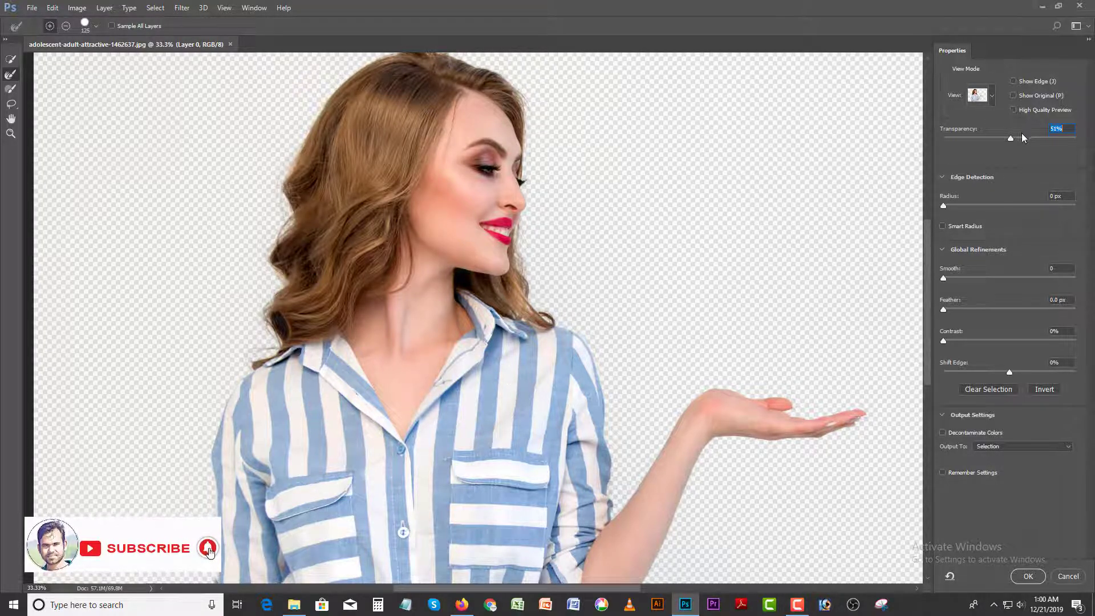
Step: Compare the cutout against the original background at 0% and 100% preview transparency
{"action": "type", "text": "0"}
{"action": "key", "text": "Return"}
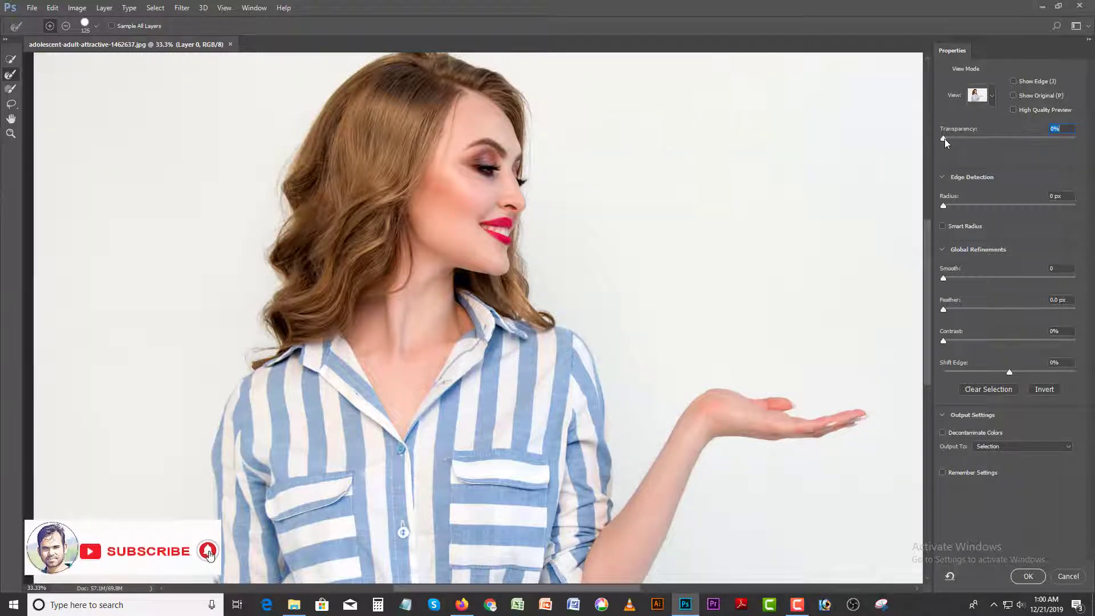
{"action": "left_click_drag", "start_coordinate": [944, 138], "coordinate": [1075, 139]}
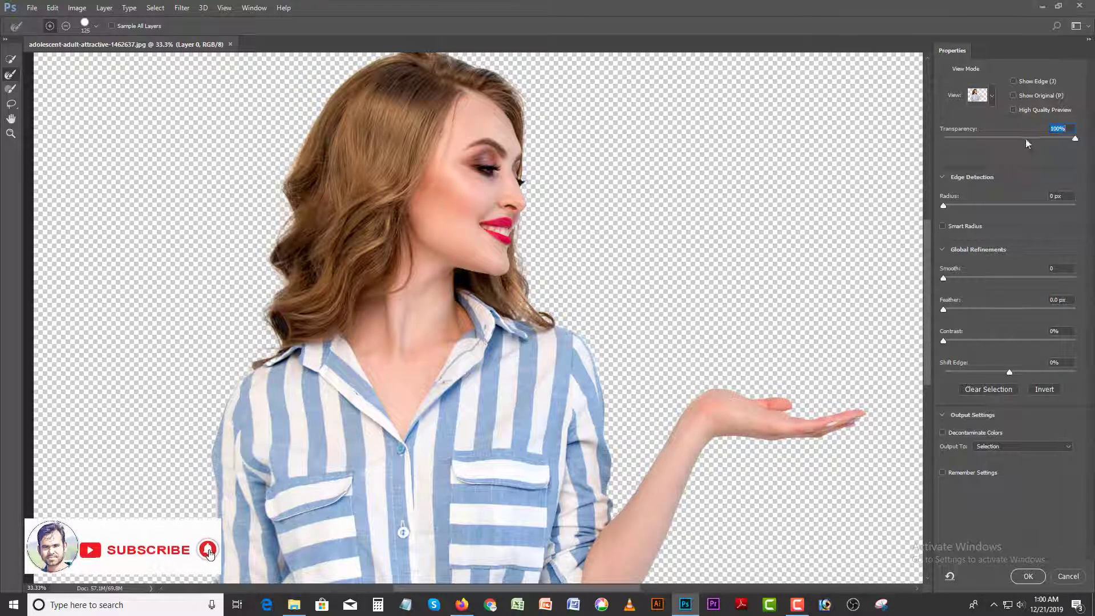
Step: Set the preview transparency to 29% and refine the hair edges above the back shoulder and below the chin
{"action": "left_click_drag", "start_coordinate": [1025, 139], "coordinate": [886, 162]}
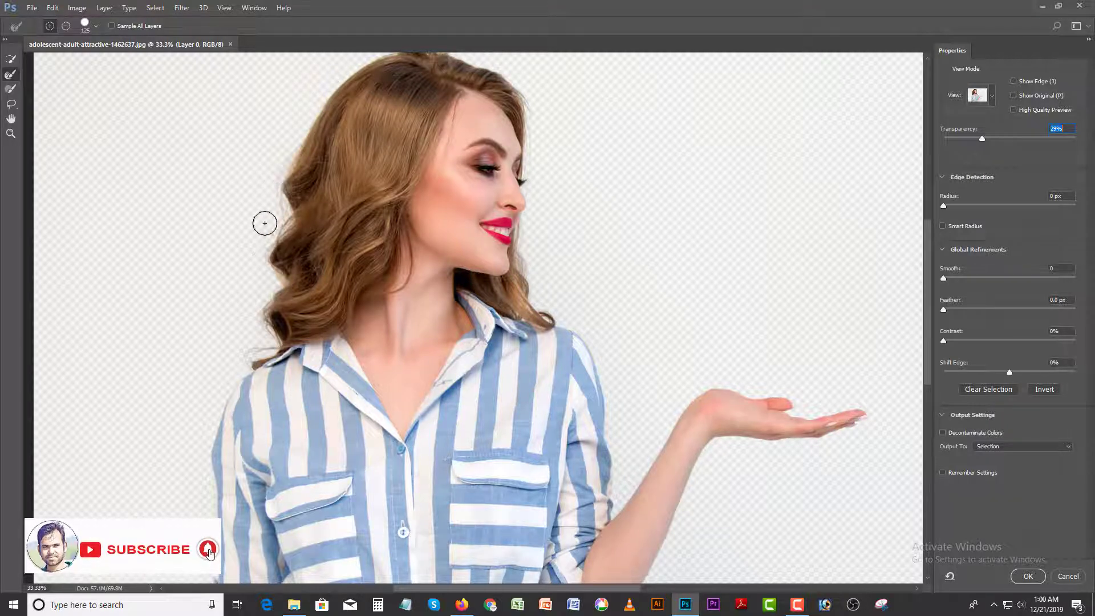
{"action": "mouse_move", "coordinate": [260, 319]}
{"action": "left_mouse_down"}
{"action": "mouse_move", "coordinate": [257, 358]}
{"action": "mouse_move", "coordinate": [238, 369]}
{"action": "left_mouse_up"}
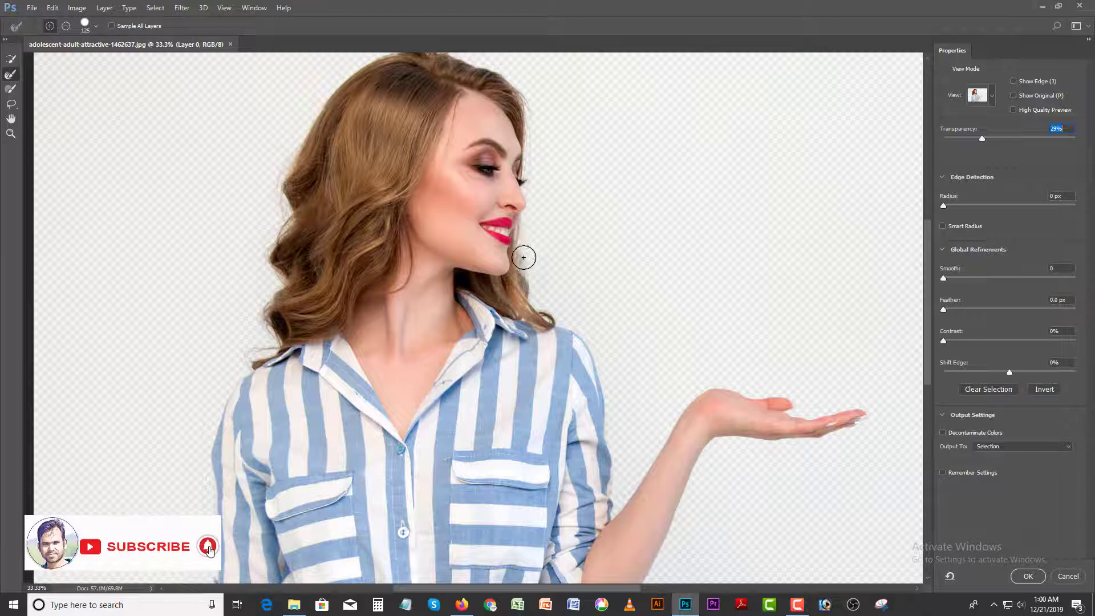
{"action": "left_click_drag", "start_coordinate": [536, 273], "coordinate": [555, 310]}
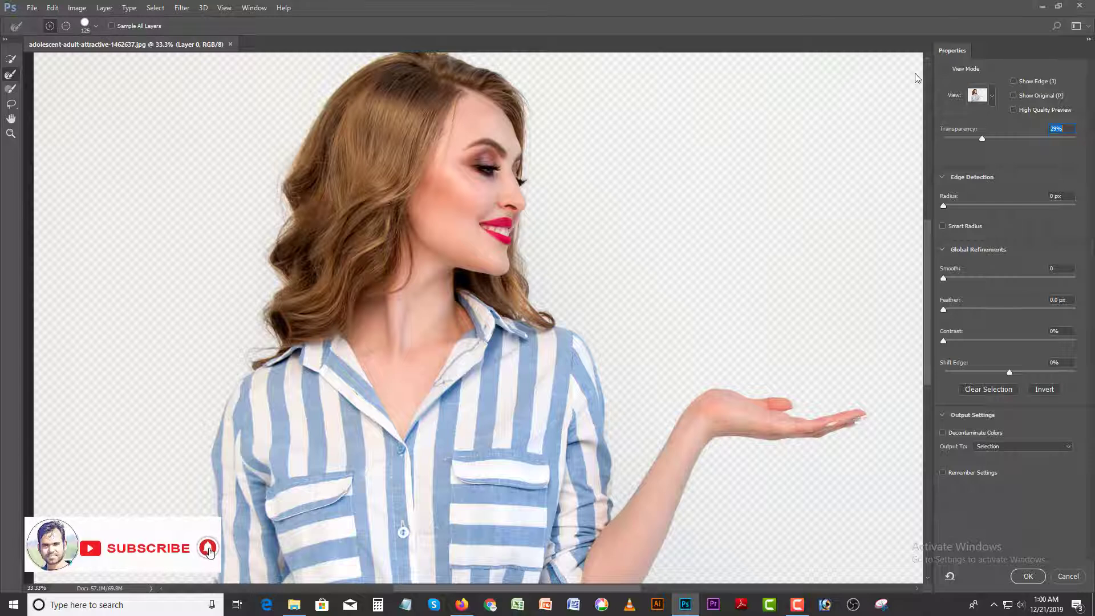
Step: Set Smooth to 3 and output the refined cutout as a New Layer with Layer Mask
{"action": "left_click", "coordinate": [949, 278]}
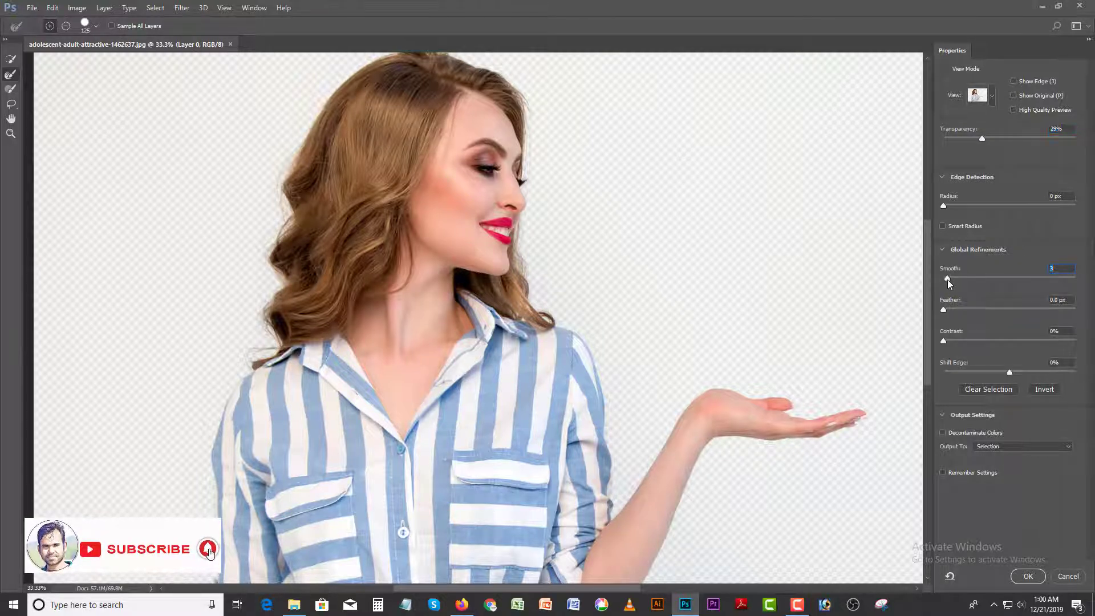
{"action": "left_click", "coordinate": [993, 448]}
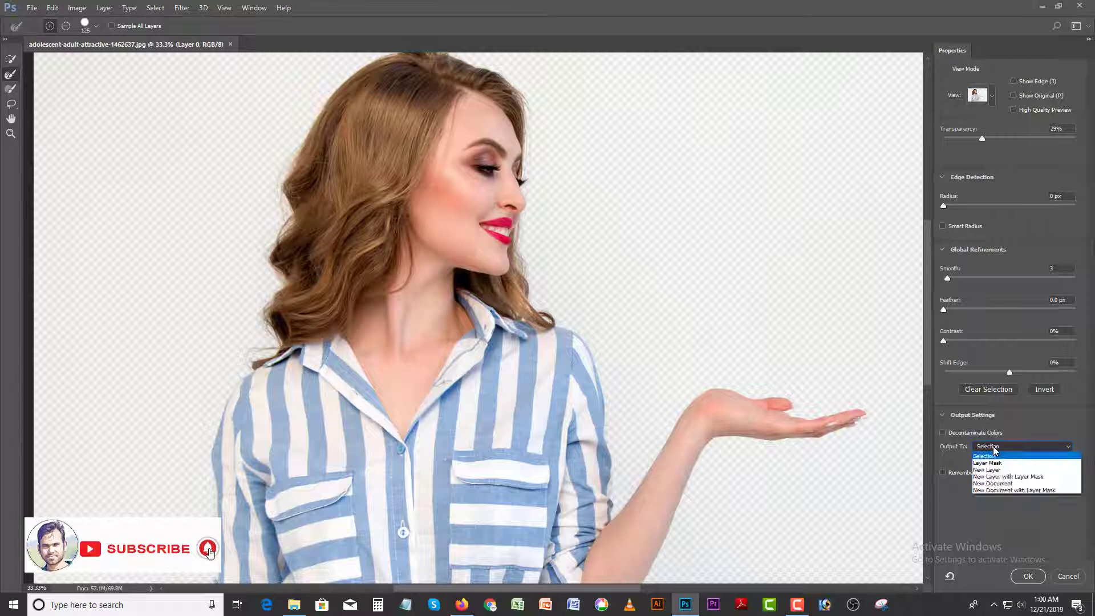
{"action": "left_click", "coordinate": [993, 450]}
{"action": "left_click", "coordinate": [994, 450]}
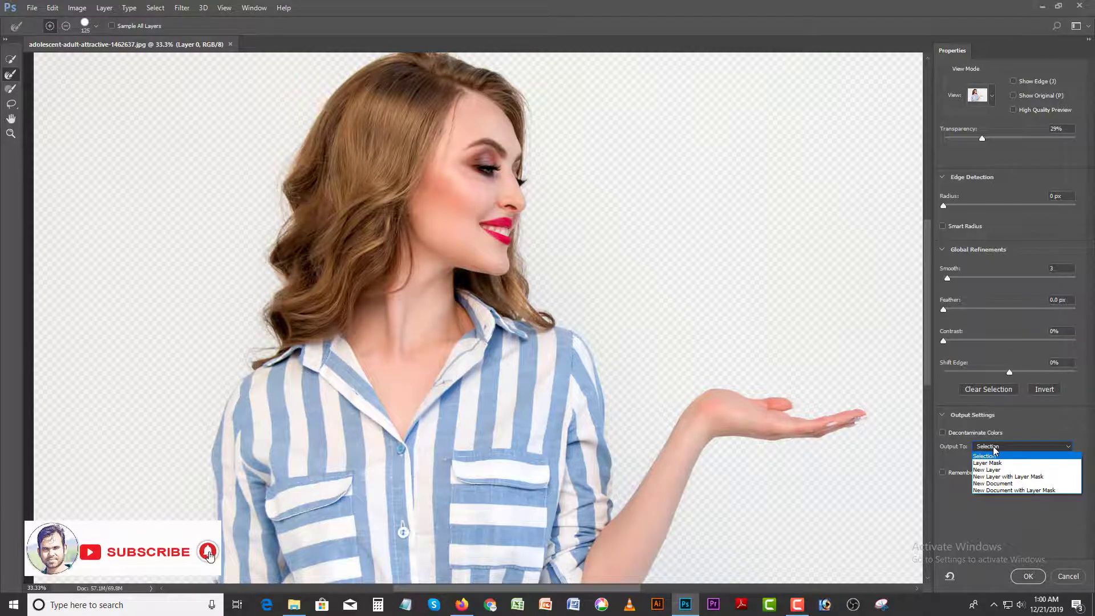
{"action": "left_click", "coordinate": [1018, 476]}
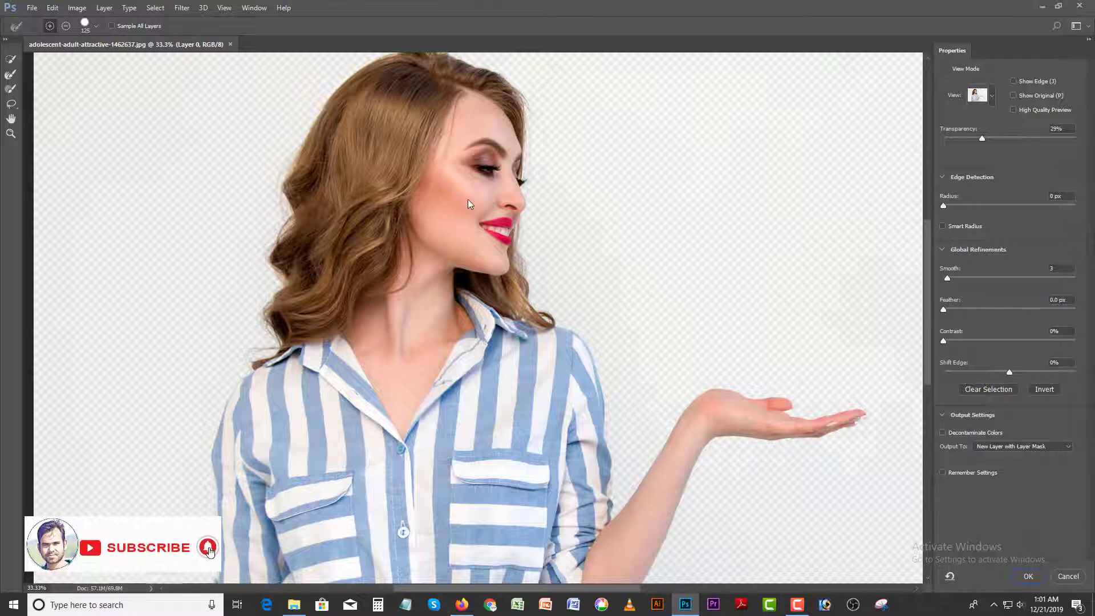
{"action": "left_click", "coordinate": [1029, 576]}
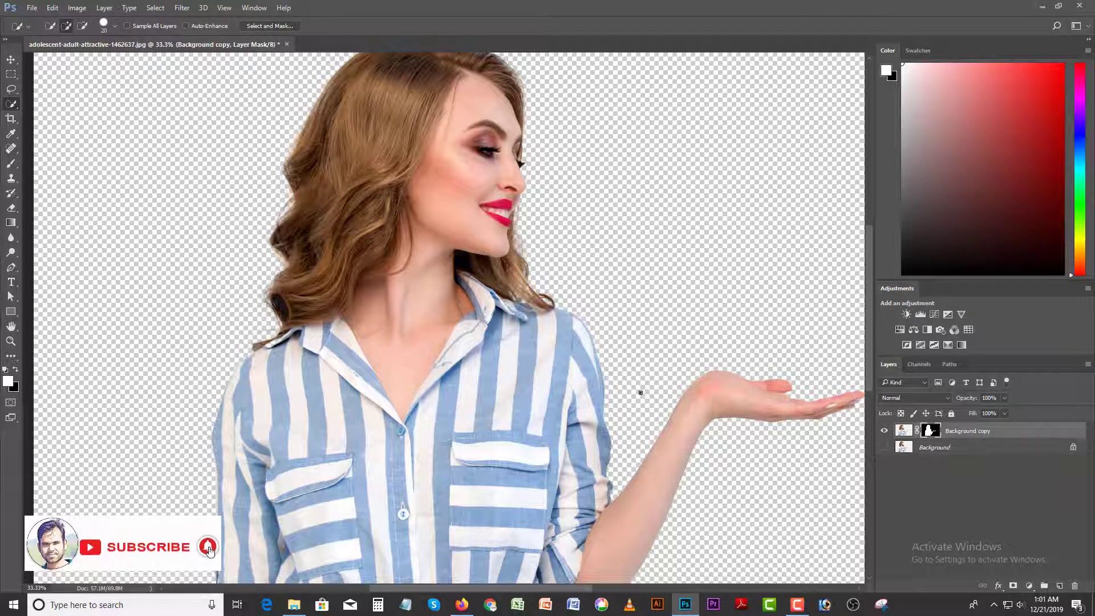
Step: Inspect the cutout and display the Background copy layer's mask on its own to examine the hair edges
{"action": "key", "text": "ctrl+minus"}
{"action": "key", "text": "ctrl+minus"}
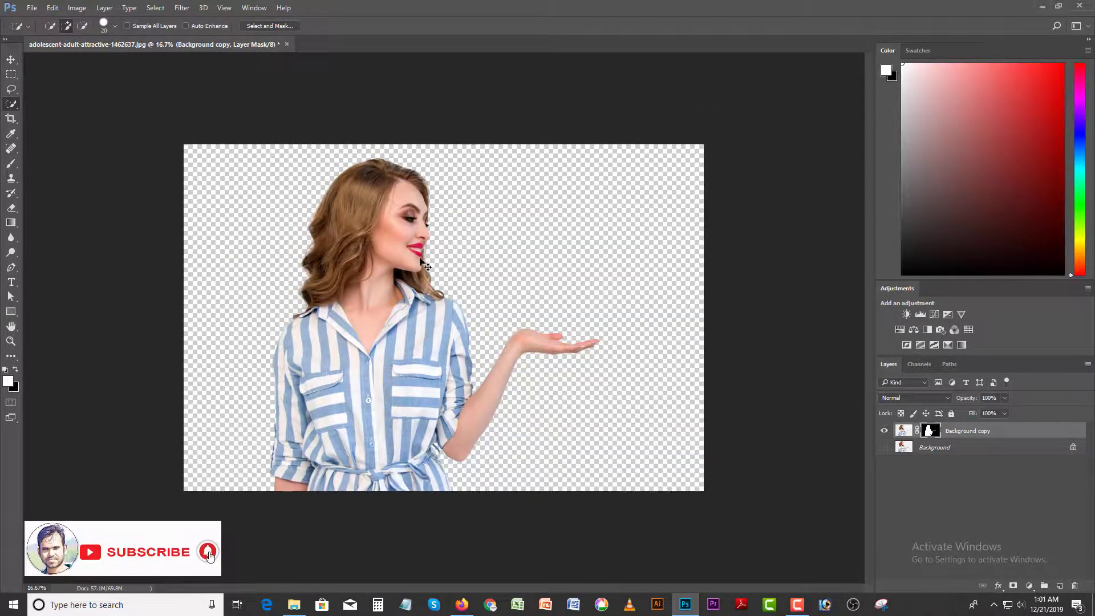
{"action": "key", "text": "ctrl+plus"}
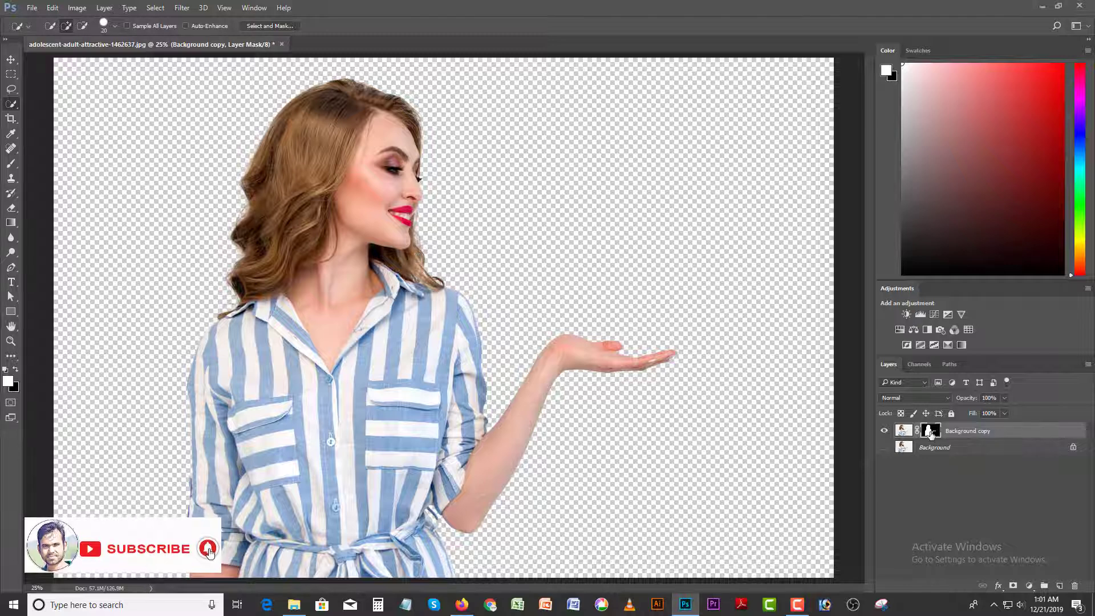
{"action": "left_click", "coordinate": [929, 433], "text": "alt"}
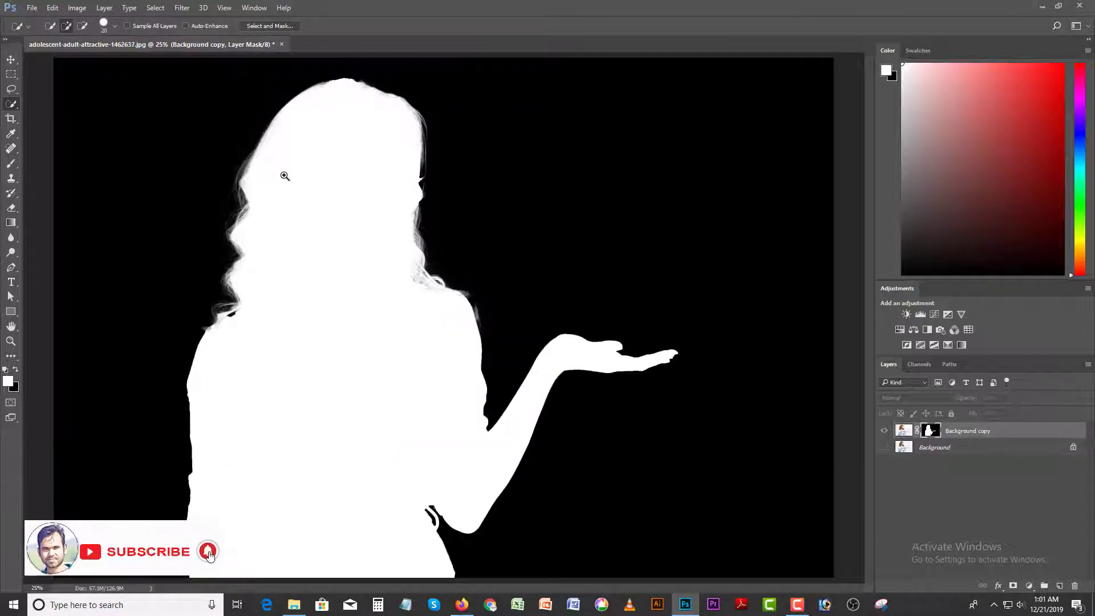
{"action": "scroll", "coordinate": [285, 176], "scroll_direction": "up", "scroll_amount": 1}
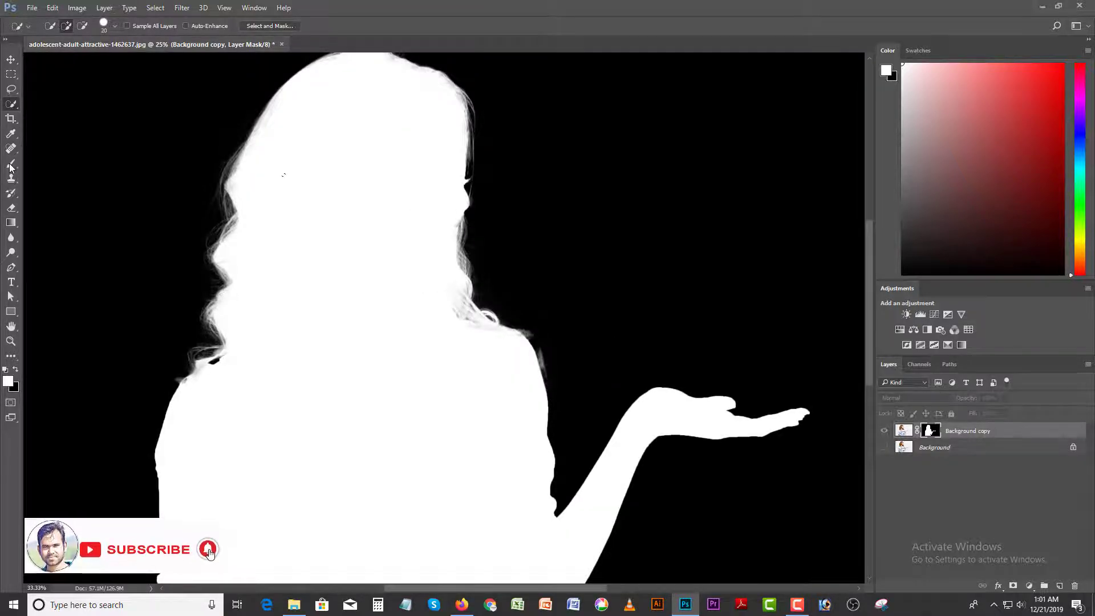
Step: Switch to the Brush tool at size 200 and return from the mask view to the normal image
{"action": "key", "text": "b"}
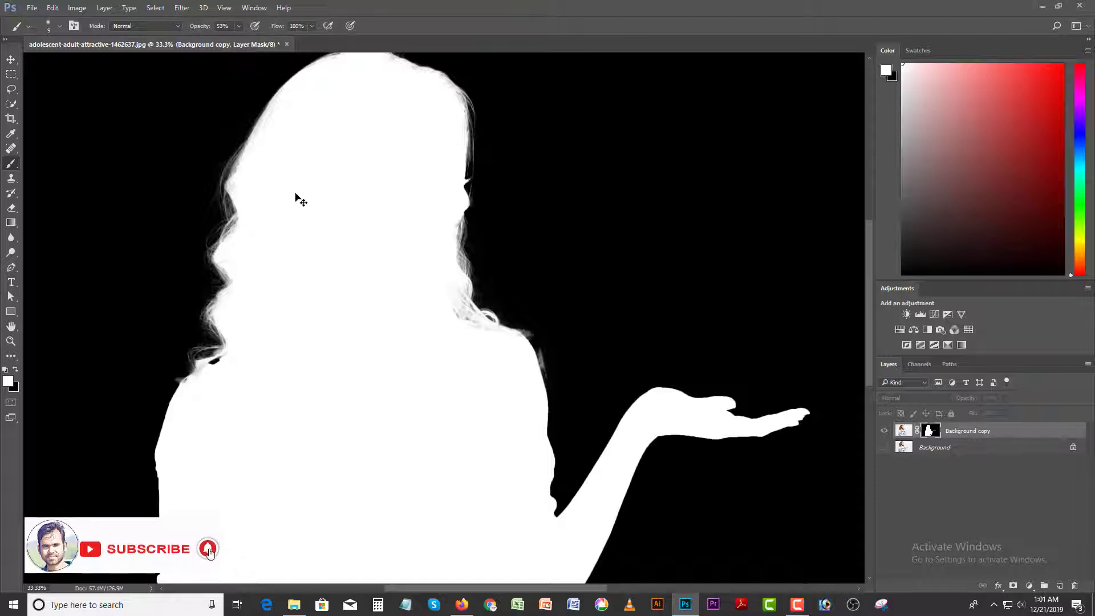
{"action": "key", "text": "bracketright"}
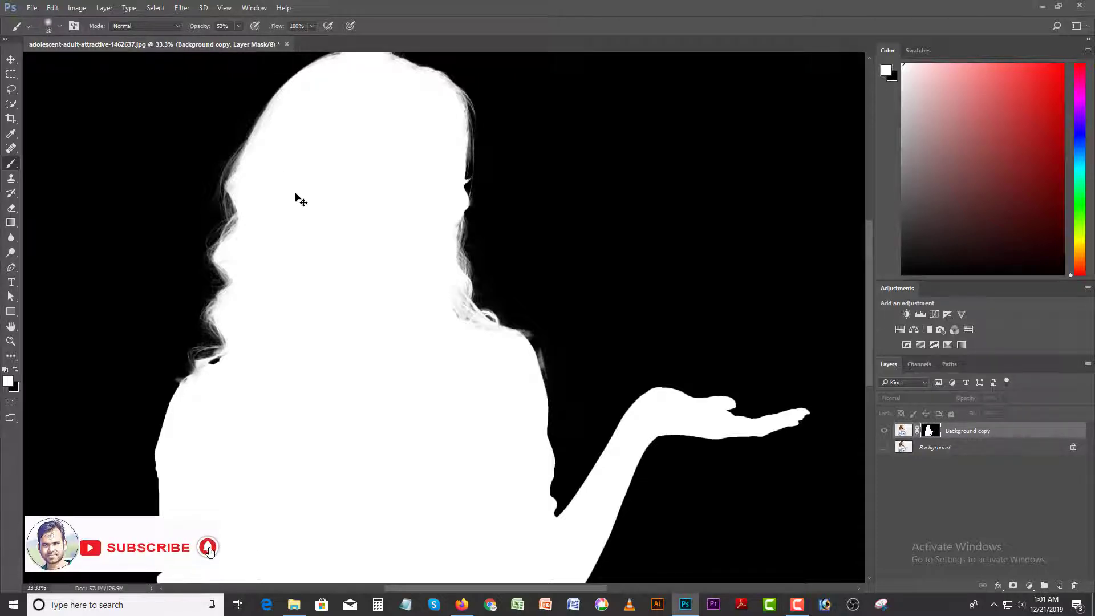
{"action": "key", "text": "bracketright"}
{"action": "key", "text": "bracketright"}
{"action": "key", "text": "bracketright"}
{"action": "key", "text": "bracketright"}
{"action": "key", "text": "bracketright"}
{"action": "key", "text": "bracketright"}
{"action": "key", "text": "bracketright"}
{"action": "key", "text": "bracketright"}
{"action": "key", "text": "bracketright"}
{"action": "key", "text": "bracketright"}
{"action": "key", "text": "bracketright"}
{"action": "key", "text": "bracketright"}
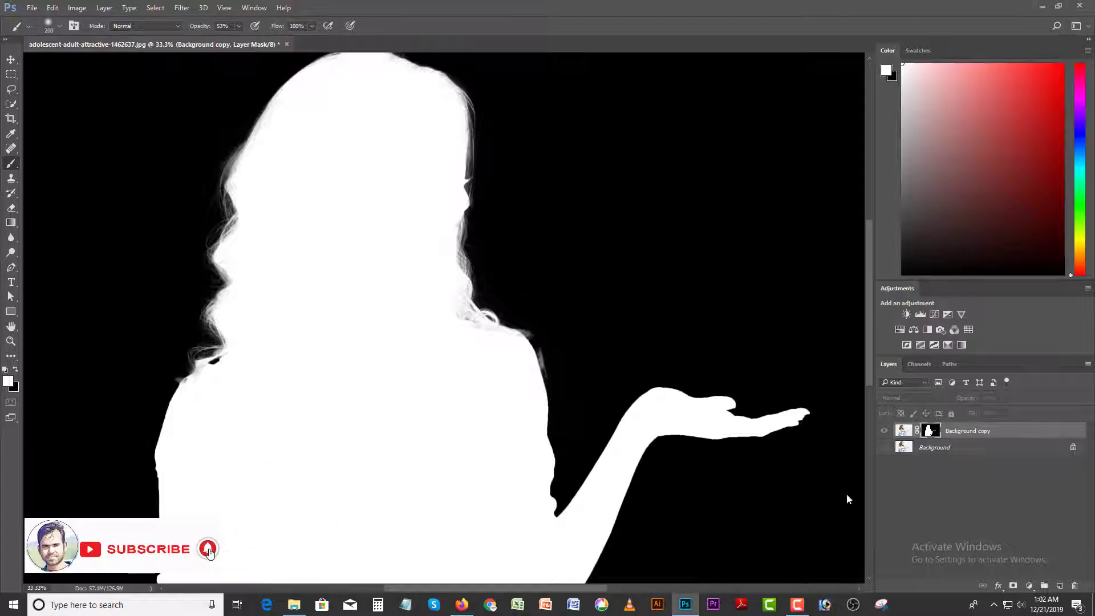
{"action": "left_click", "coordinate": [929, 432], "text": "alt"}
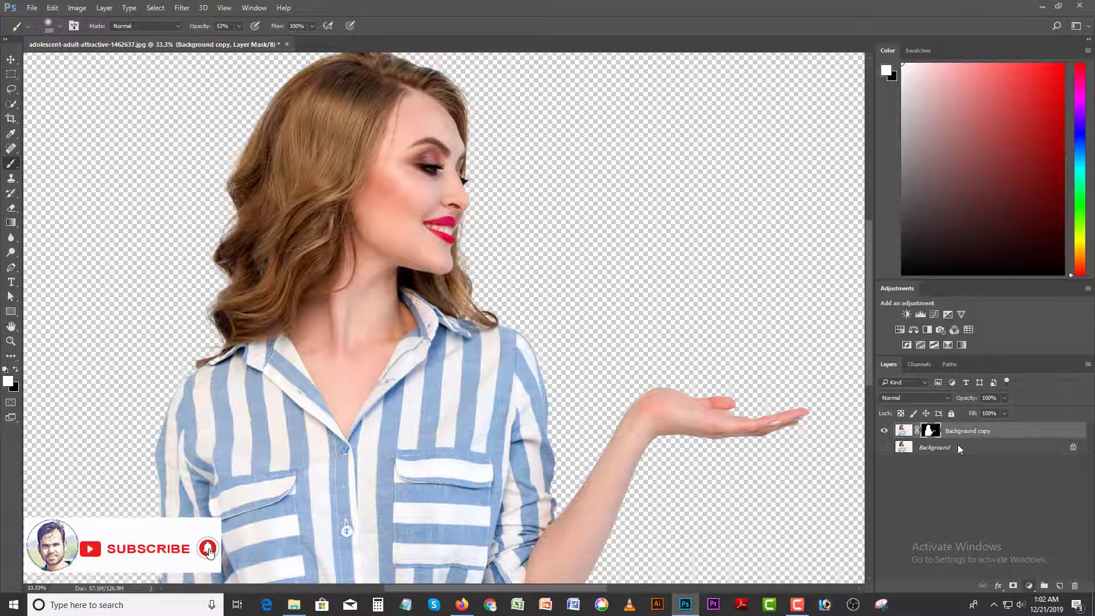
Step: Add a Solid Color fill layer above the cutout in light cyan, #b6f9fb
{"action": "left_click", "coordinate": [1028, 586]}
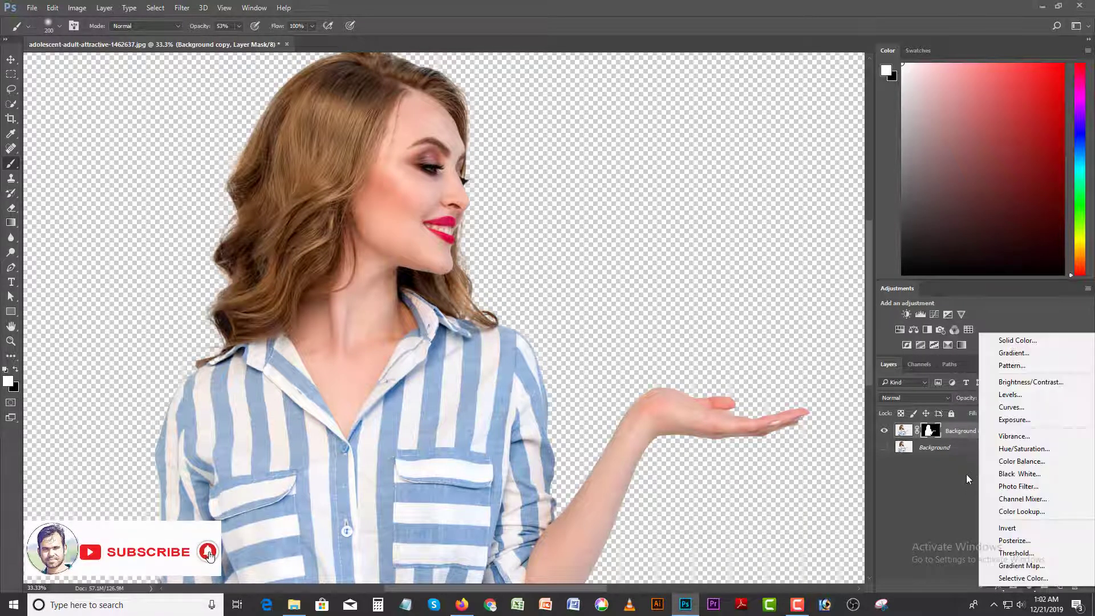
{"action": "left_click", "coordinate": [1022, 341]}
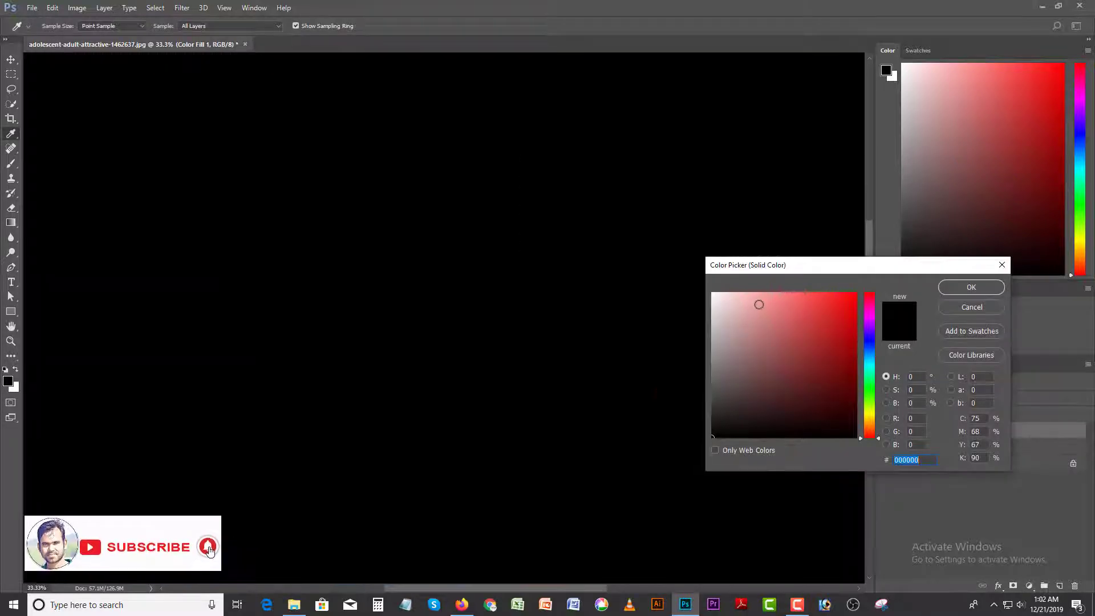
{"action": "left_click", "coordinate": [748, 294]}
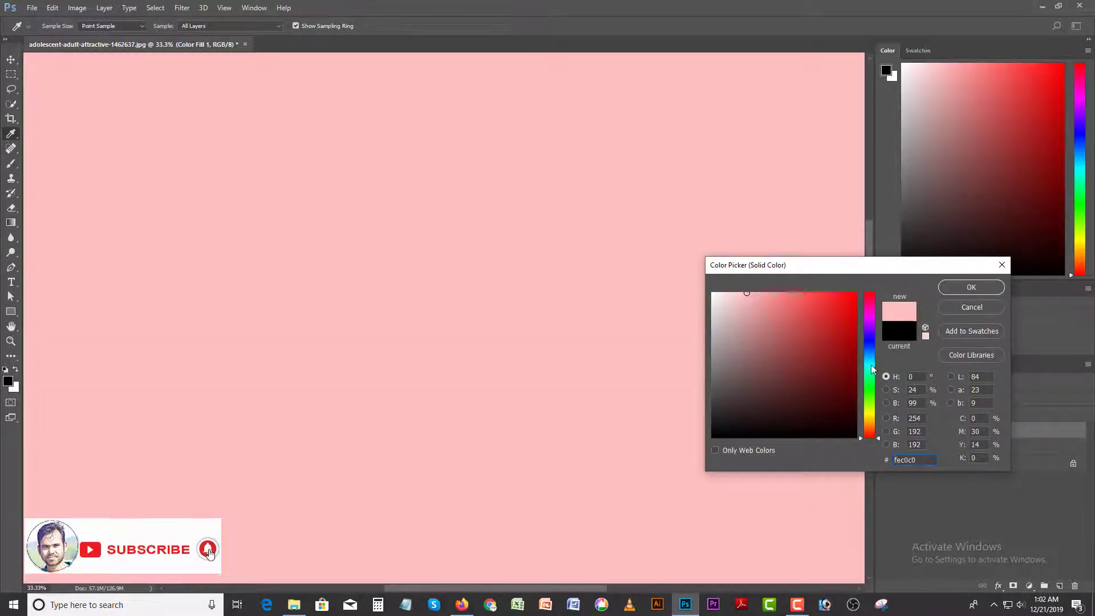
{"action": "left_click", "coordinate": [868, 365]}
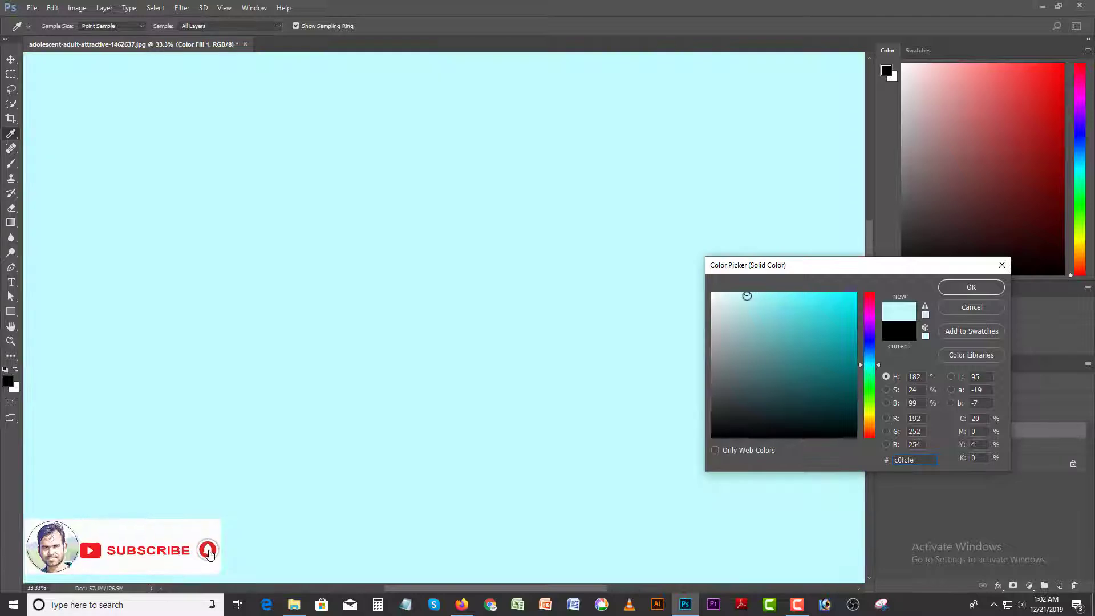
{"action": "left_click_drag", "start_coordinate": [747, 294], "coordinate": [752, 295]}
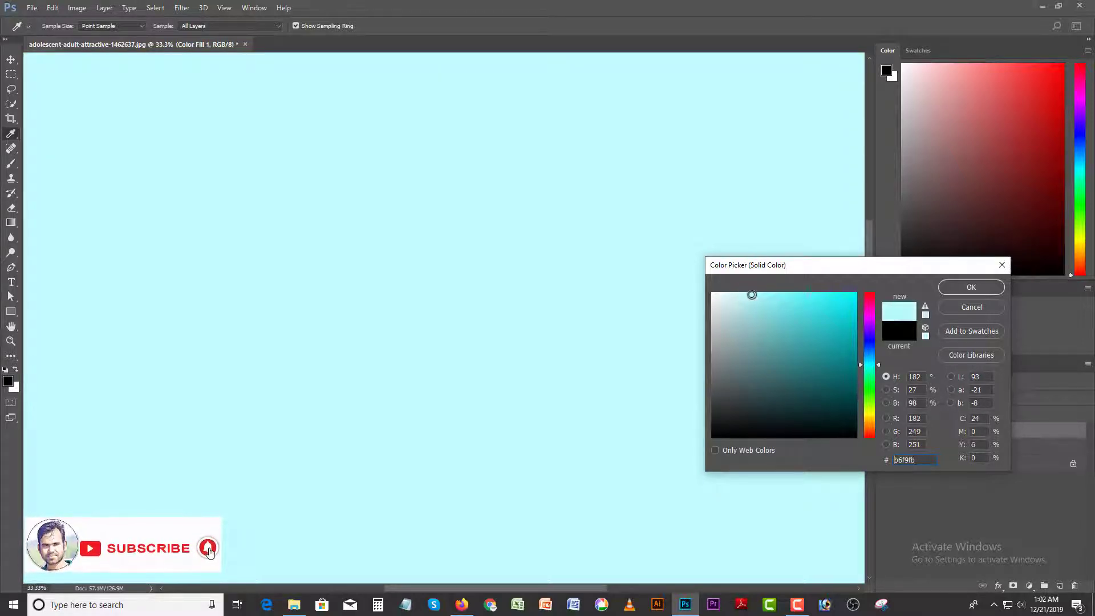
{"action": "left_click", "coordinate": [965, 292]}
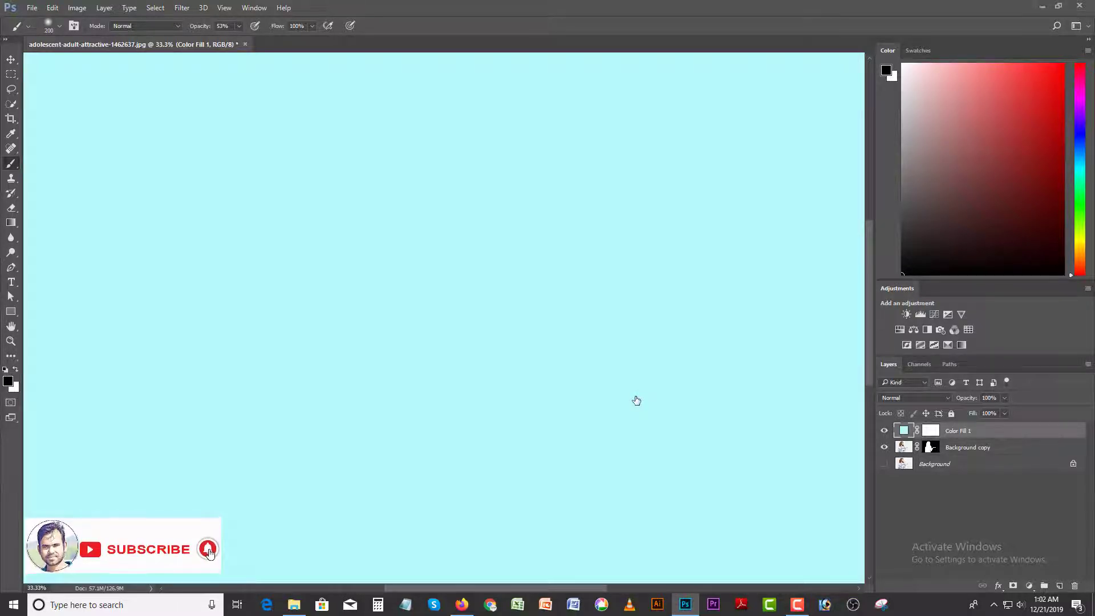
Step: Deselect the color fill layer so that no layer is active
{"action": "key", "text": "ctrl+minus"}
{"action": "key", "text": "ctrl+minus"}
{"action": "left_click", "coordinate": [930, 433]}
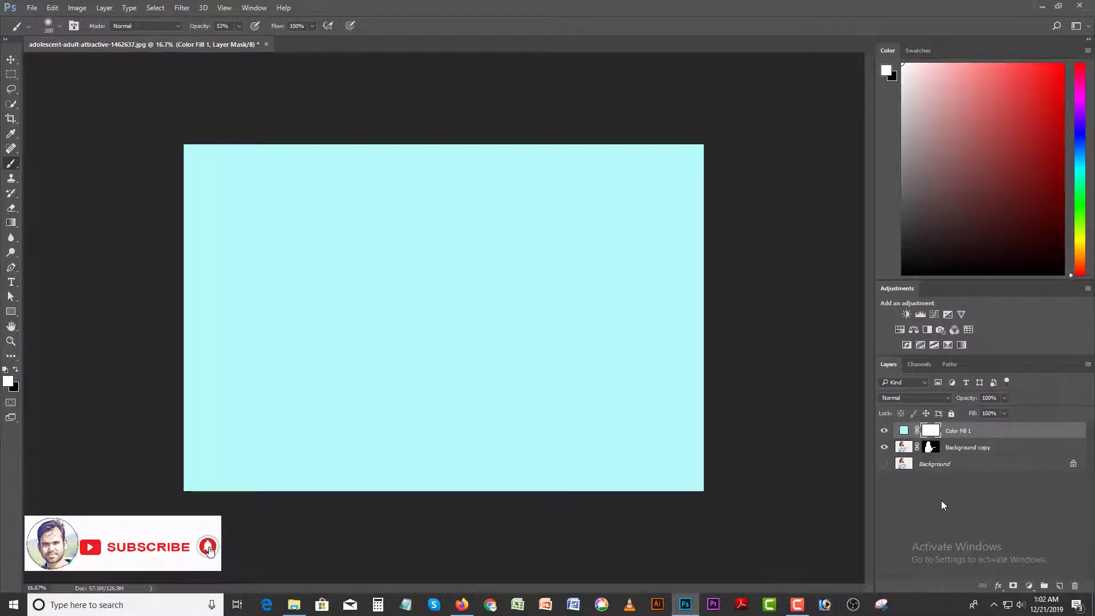
{"action": "left_click", "coordinate": [937, 482]}
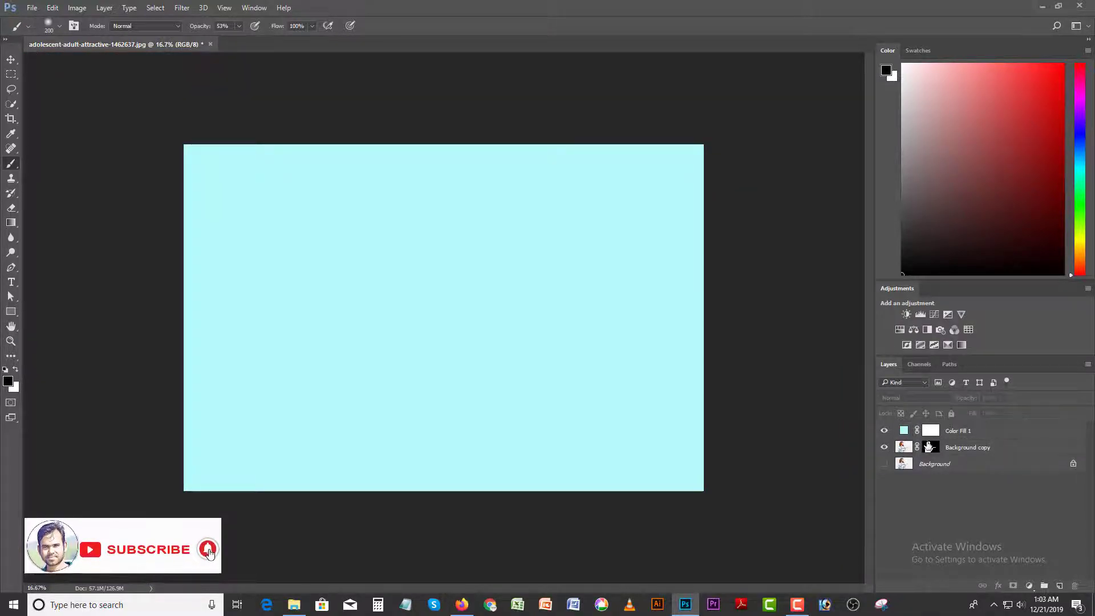
Step: Move the Background copy layer above Color Fill 1 so the cutout sits in front of the cyan background
{"action": "left_click_drag", "start_coordinate": [928, 446], "coordinate": [951, 429]}
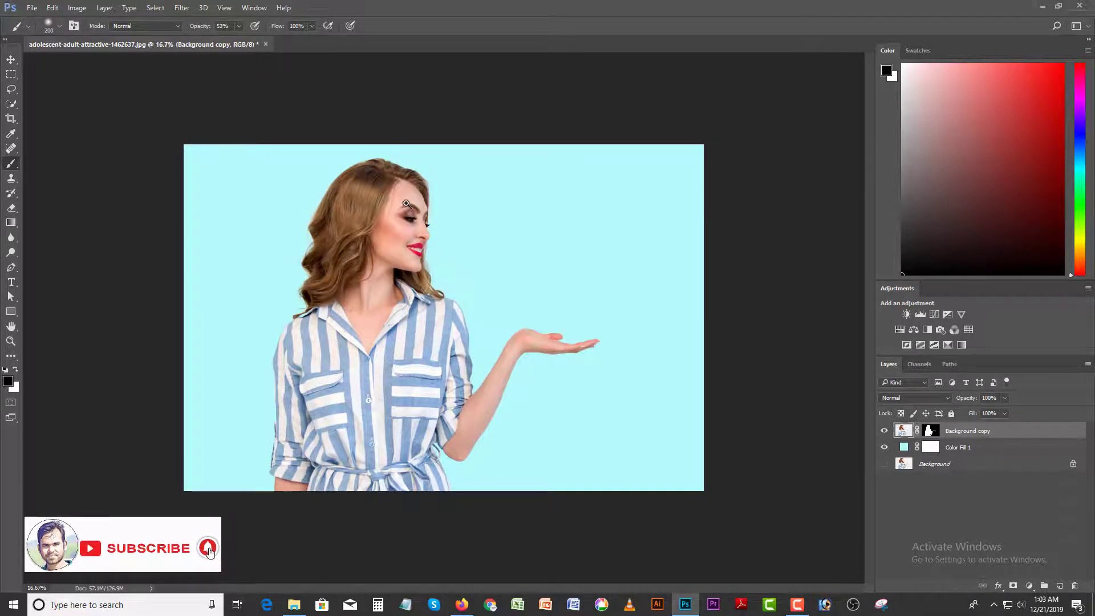
{"action": "scroll", "coordinate": [406, 203], "scroll_direction": "up", "scroll_amount": 2}
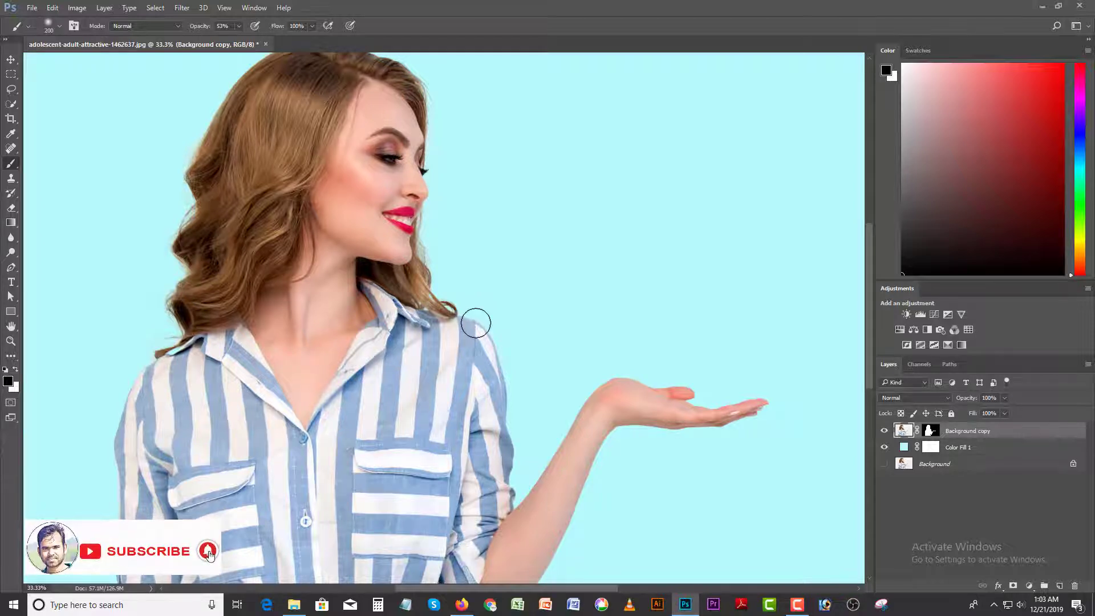
{"action": "scroll", "coordinate": [475, 323], "scroll_direction": "down", "scroll_amount": 1}
{"action": "scroll", "coordinate": [475, 323], "scroll_direction": "down", "scroll_amount": 1}
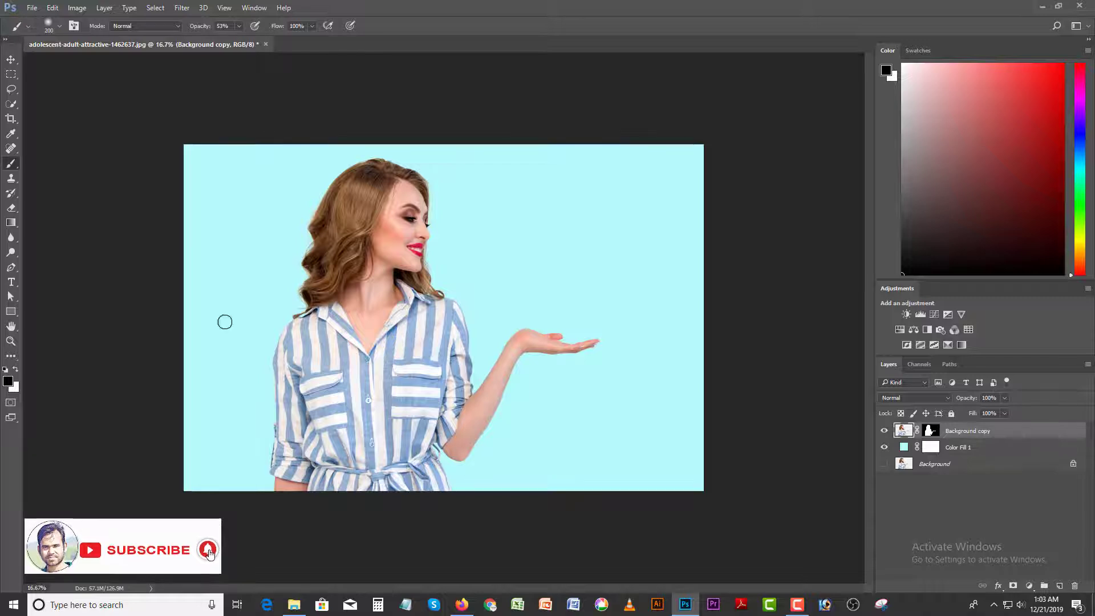
Step: Try several darker and stronger cyan shades for the Color Fill 1 layer and apply #46eef4
{"action": "double_click", "coordinate": [903, 449]}
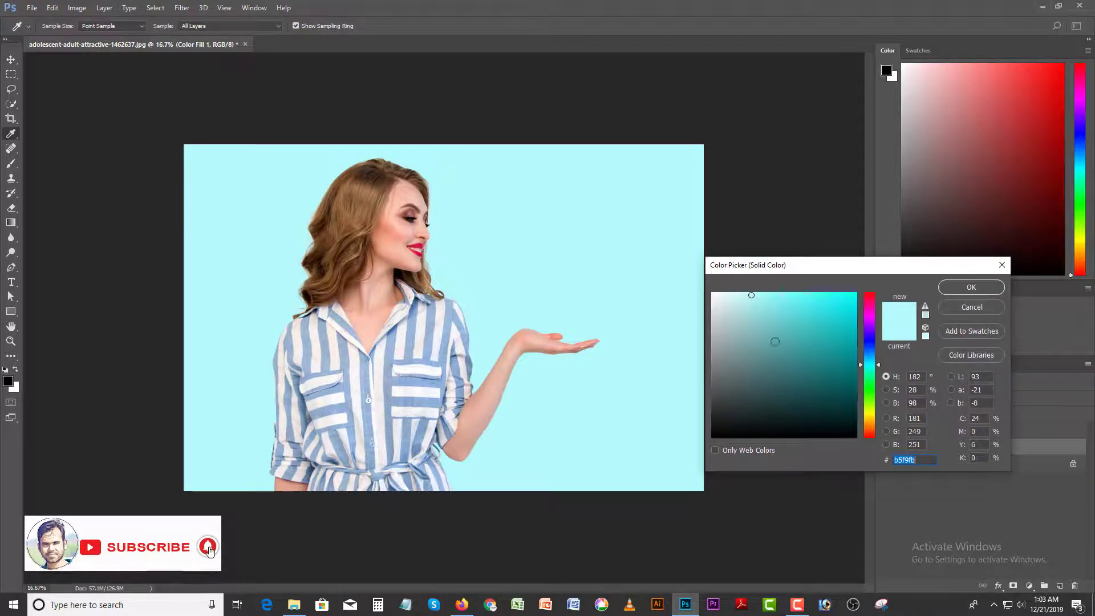
{"action": "left_click", "coordinate": [789, 358]}
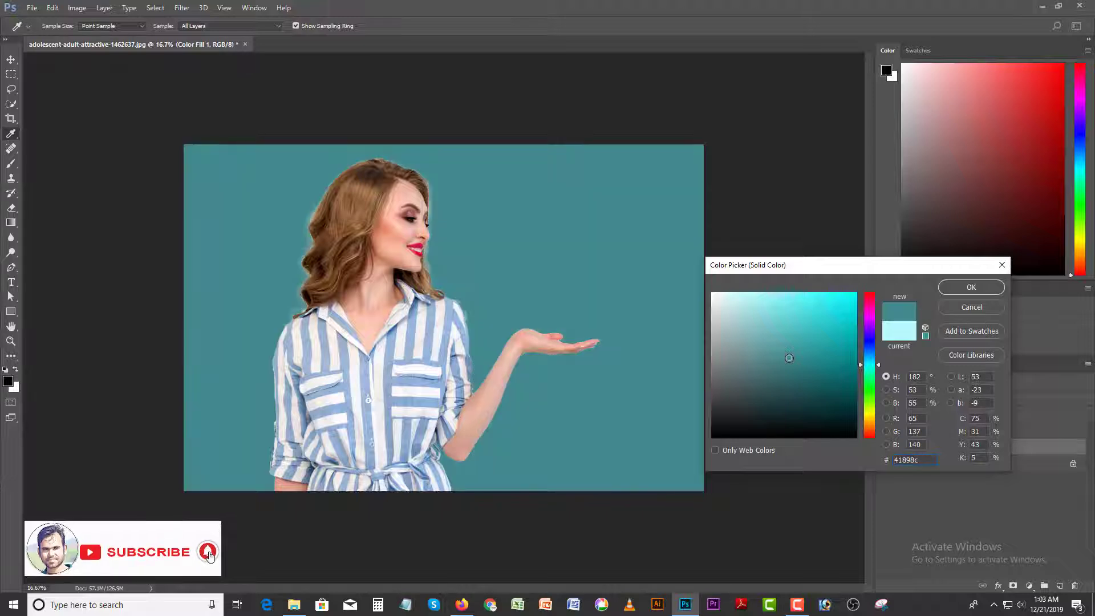
{"action": "left_click", "coordinate": [775, 313]}
{"action": "left_click", "coordinate": [790, 301]}
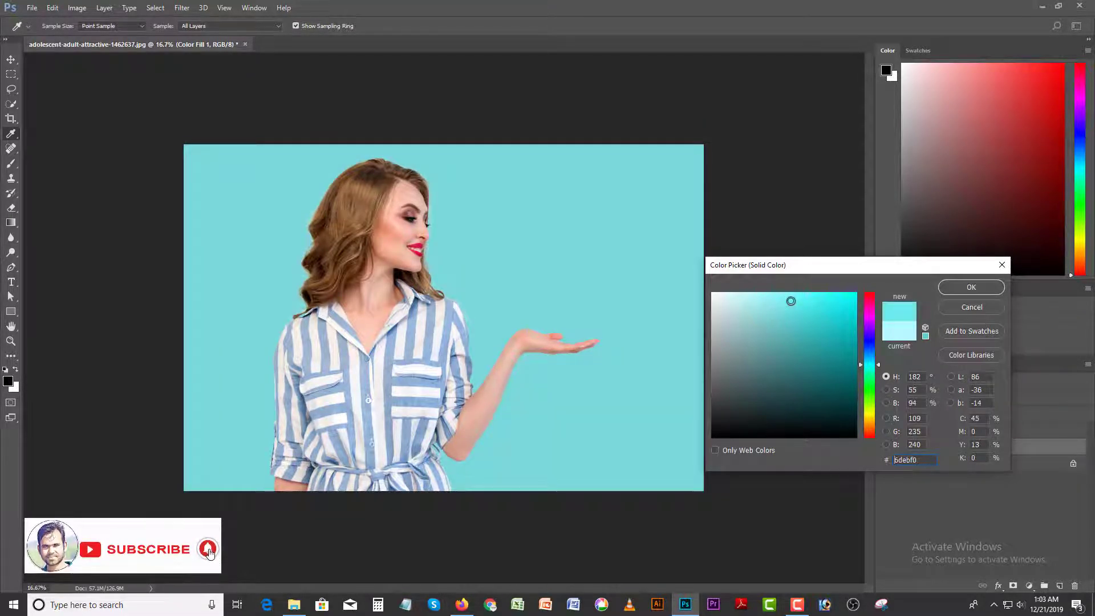
{"action": "left_click", "coordinate": [792, 312]}
{"action": "left_click", "coordinate": [797, 315]}
{"action": "left_click", "coordinate": [808, 307]}
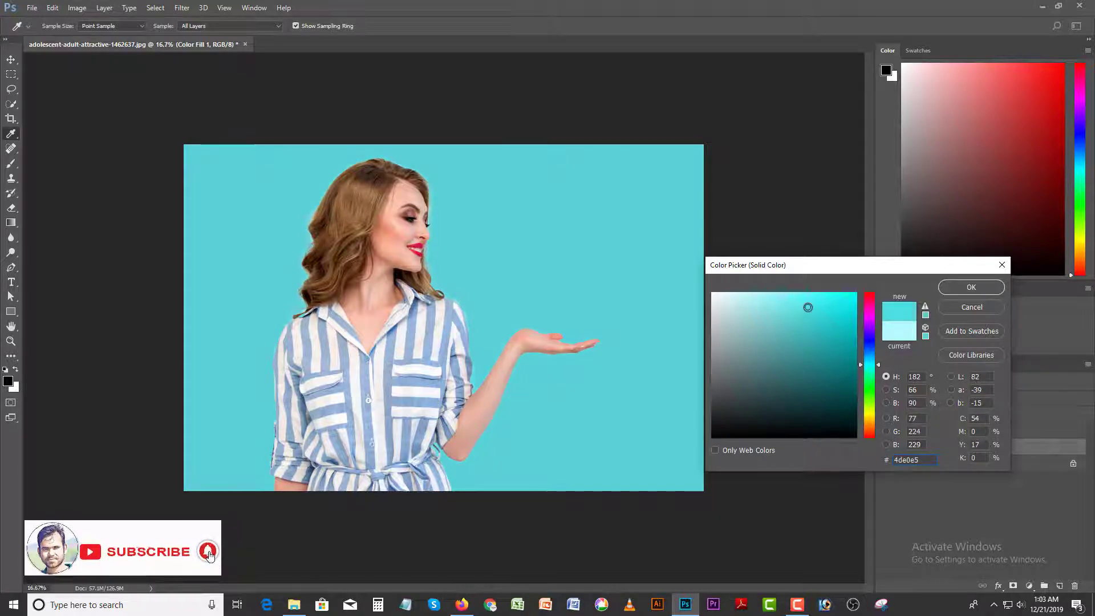
{"action": "left_click", "coordinate": [790, 307]}
{"action": "left_click", "coordinate": [812, 306]}
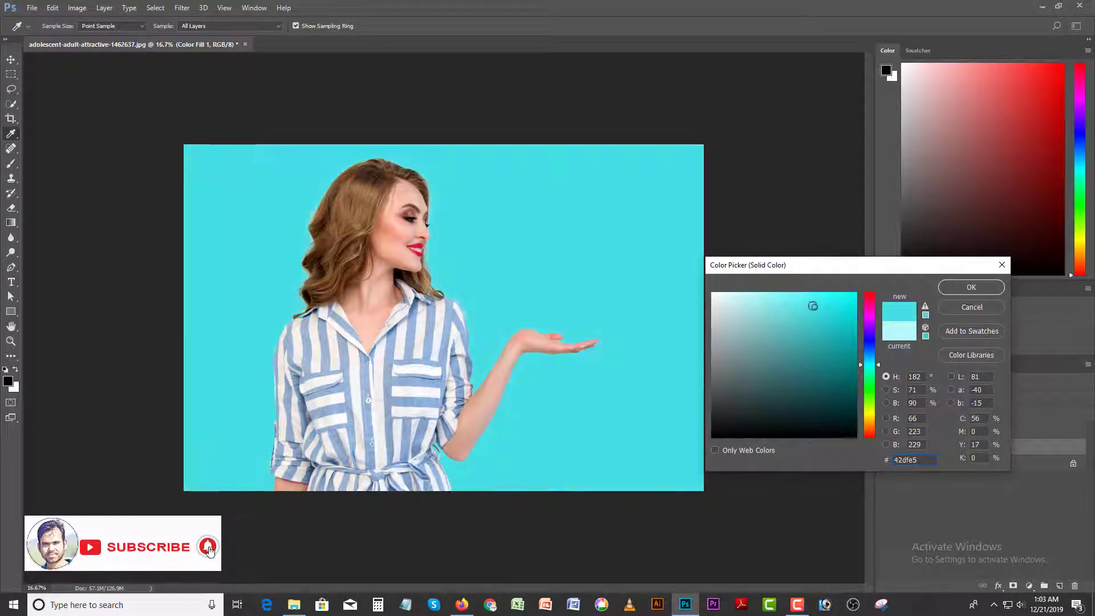
{"action": "left_click", "coordinate": [795, 303]}
{"action": "left_click", "coordinate": [815, 299]}
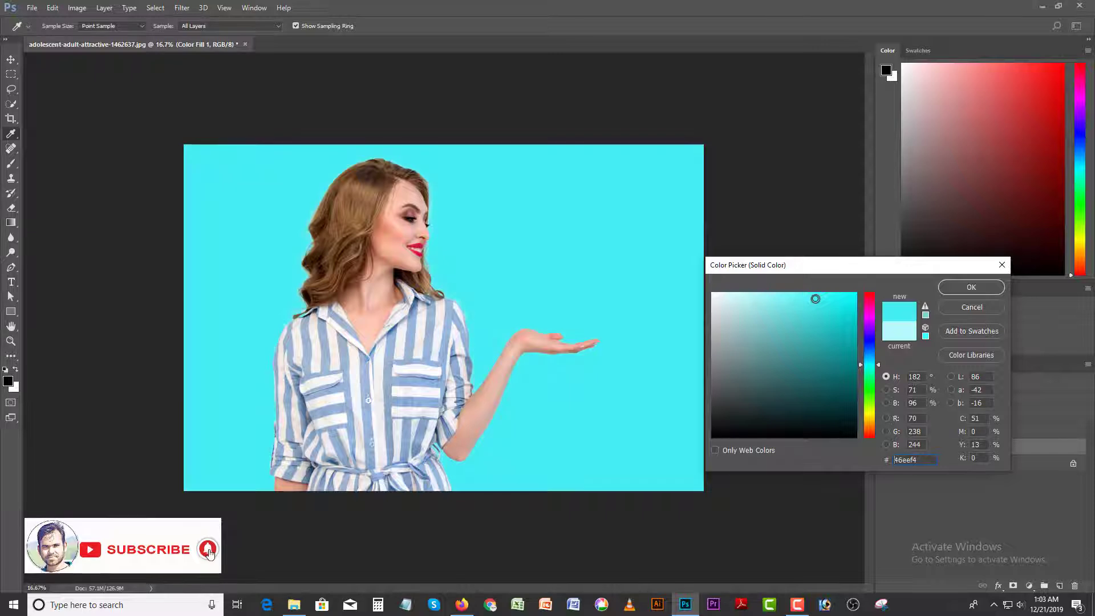
{"action": "left_click", "coordinate": [975, 288]}
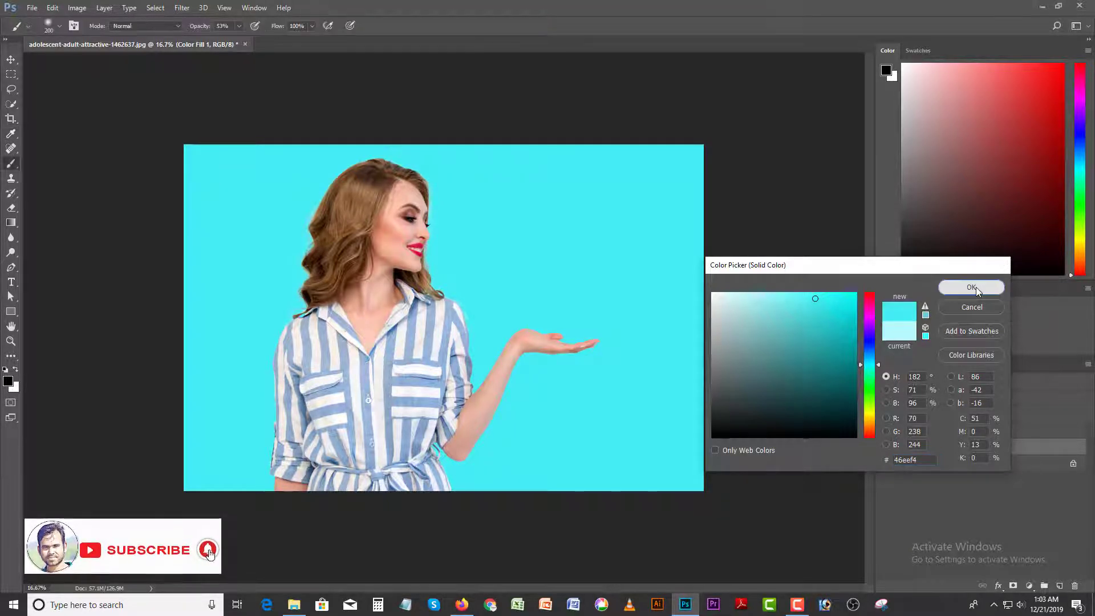
Step: Inspect the hair, shoulder and face edges of the cutout up close and in full against the cyan background
{"action": "left_click", "coordinate": [300, 231]}
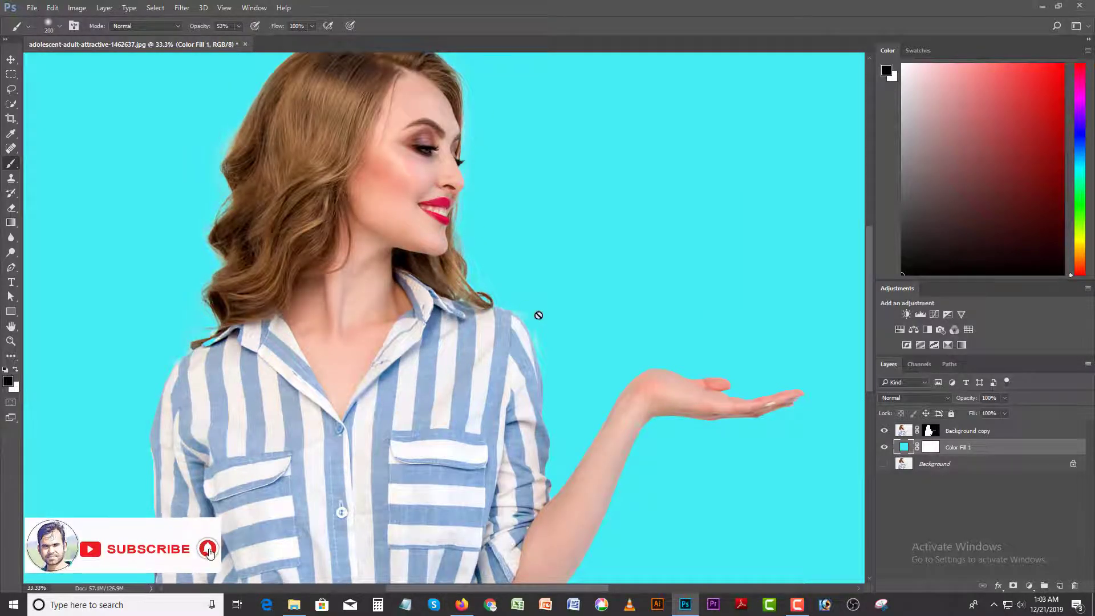
{"action": "left_click_drag", "start_coordinate": [542, 337], "coordinate": [607, 356]}
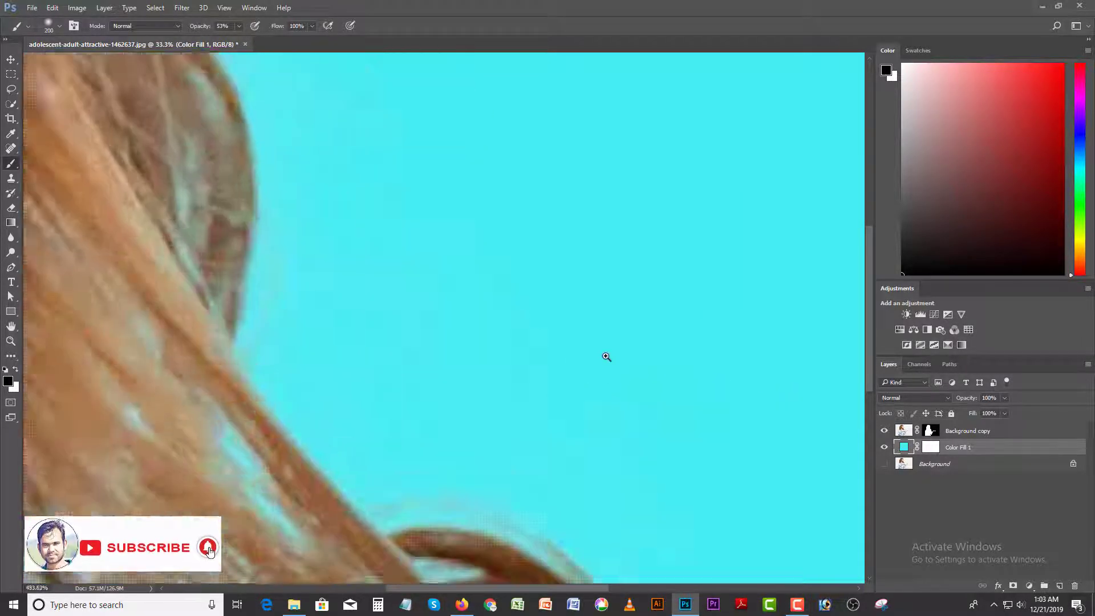
{"action": "scroll", "coordinate": [281, 288], "scroll_direction": "down", "scroll_amount": 15}
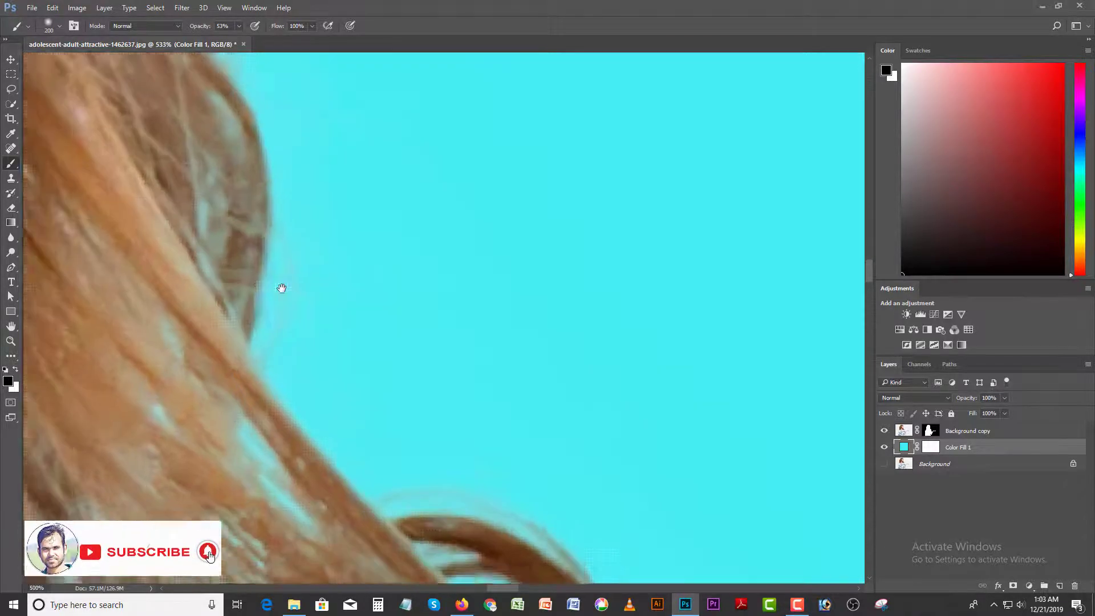
{"action": "scroll", "coordinate": [281, 288], "scroll_direction": "down", "scroll_amount": 2}
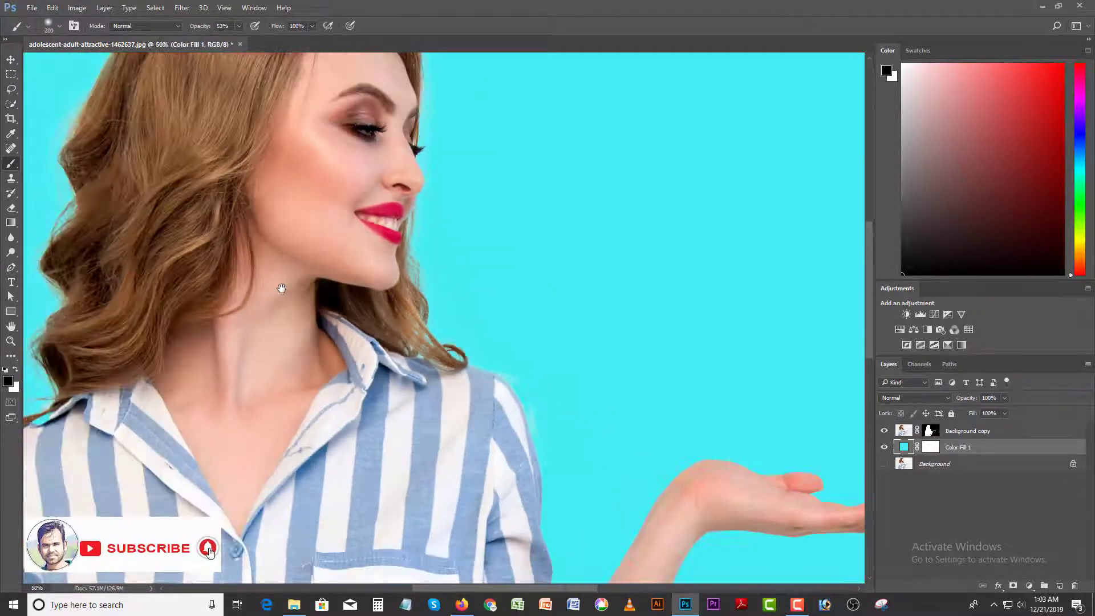
{"action": "scroll", "coordinate": [281, 288], "scroll_direction": "down", "scroll_amount": 2}
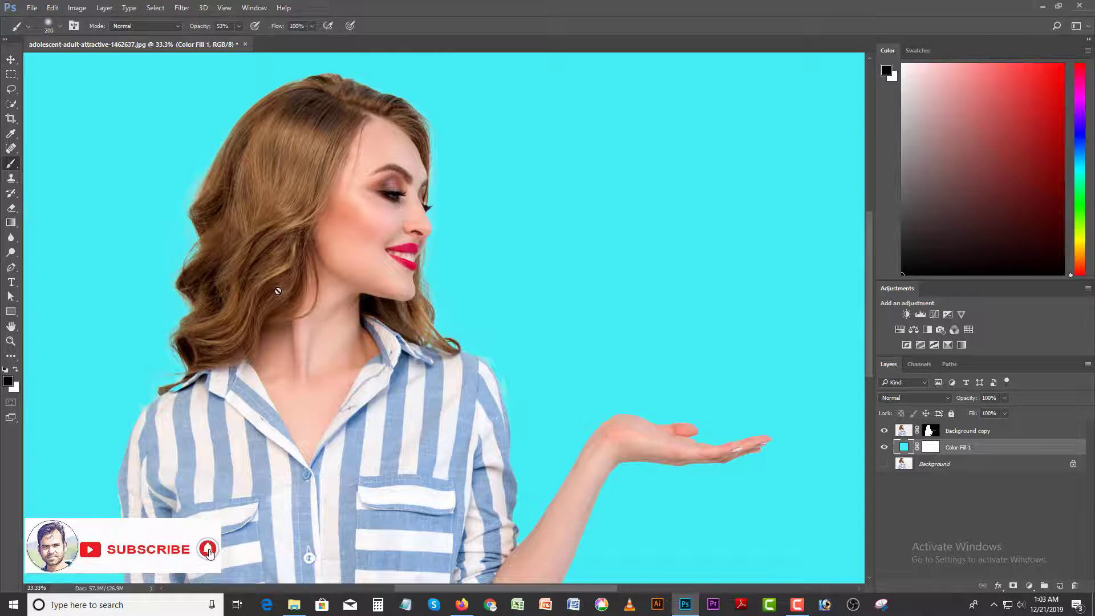
{"action": "scroll", "coordinate": [246, 346], "scroll_direction": "down", "scroll_amount": 2}
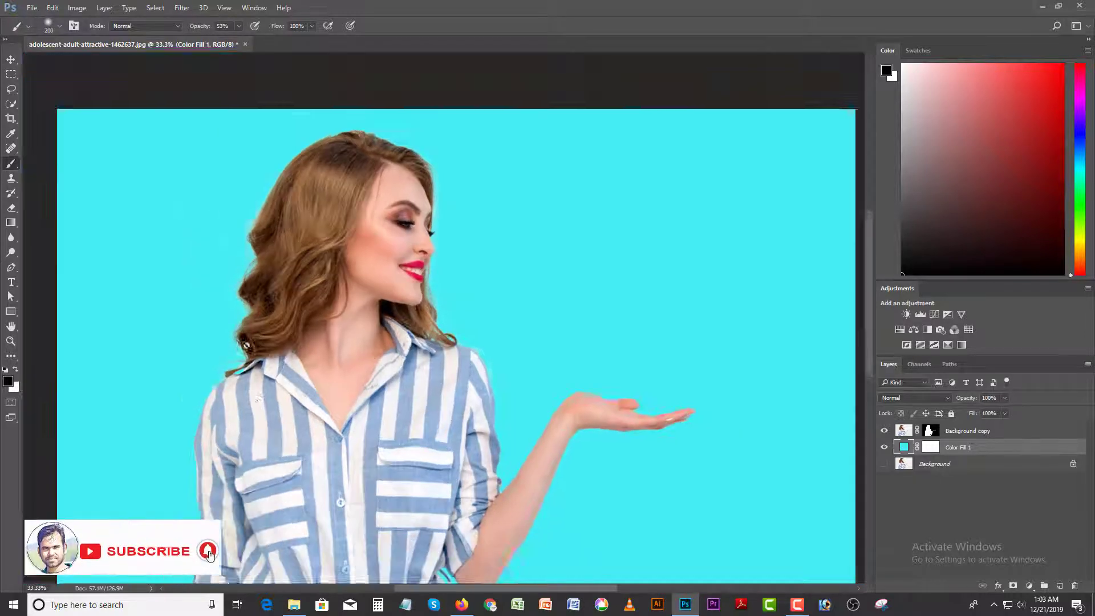
{"action": "scroll", "coordinate": [247, 346], "scroll_direction": "up", "scroll_amount": 1}
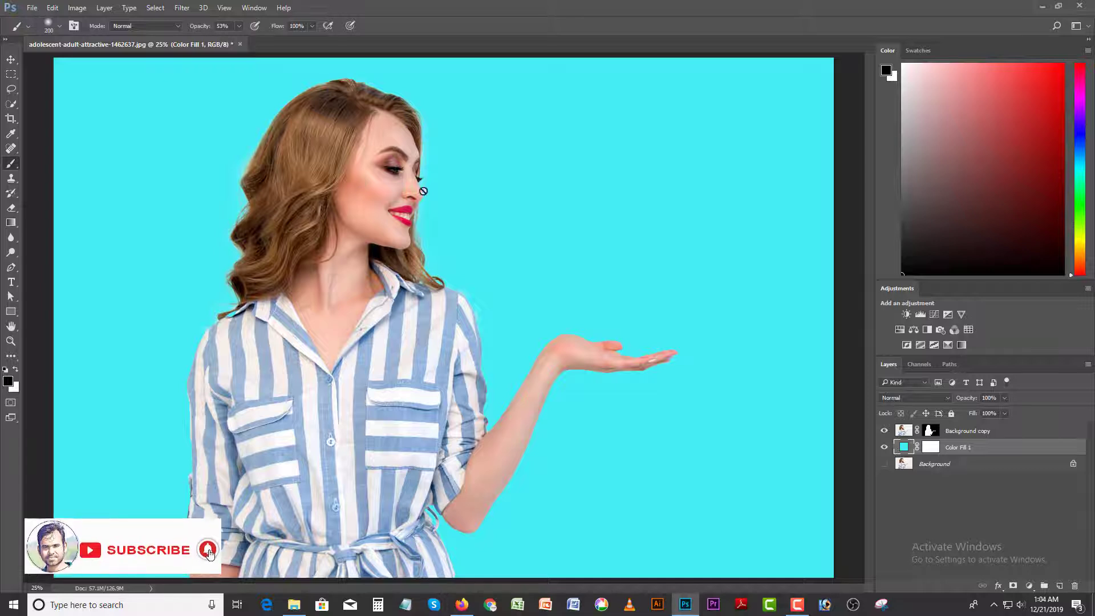
{"action": "scroll", "coordinate": [432, 328], "scroll_direction": "down", "scroll_amount": 1}
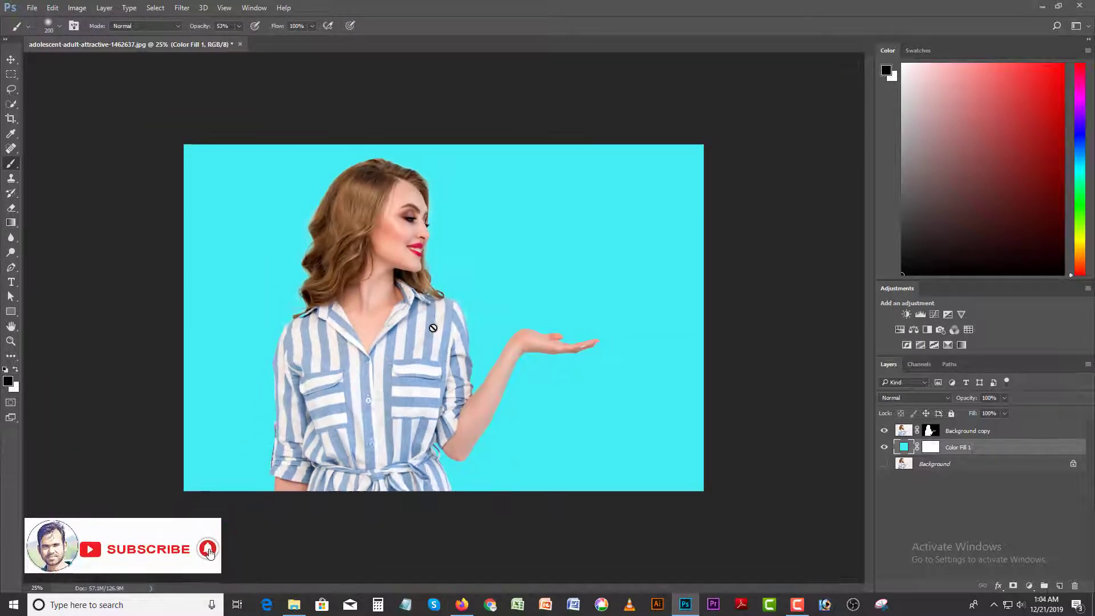
Step: Test magenta and blue hues for the Color Fill 1 layer, and set its color to bright cyan, #71f7ff
{"action": "double_click", "coordinate": [904, 450]}
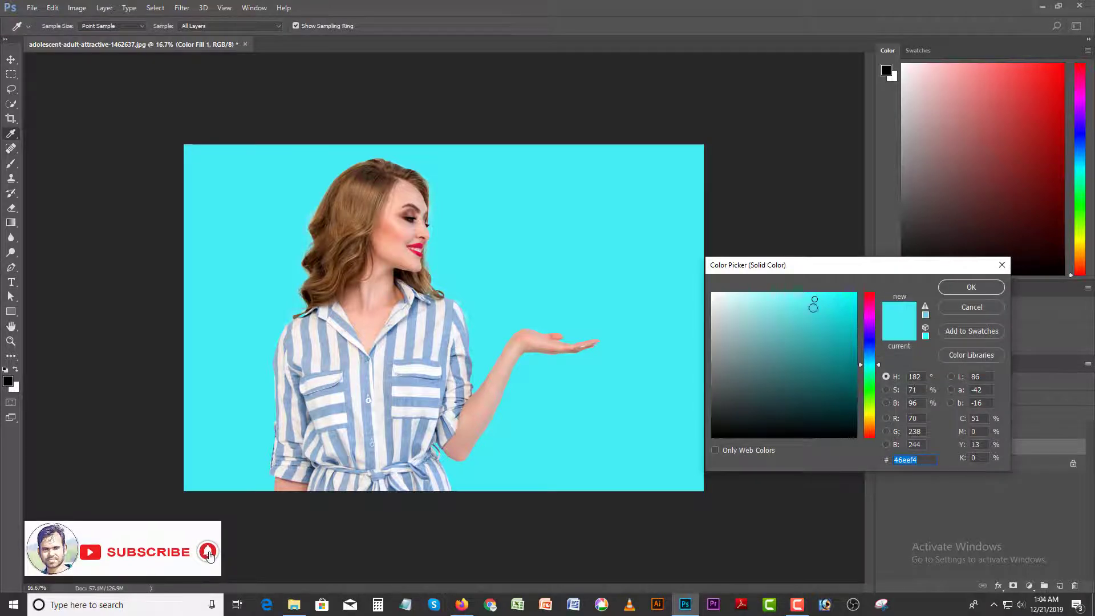
{"action": "left_click", "coordinate": [870, 311]}
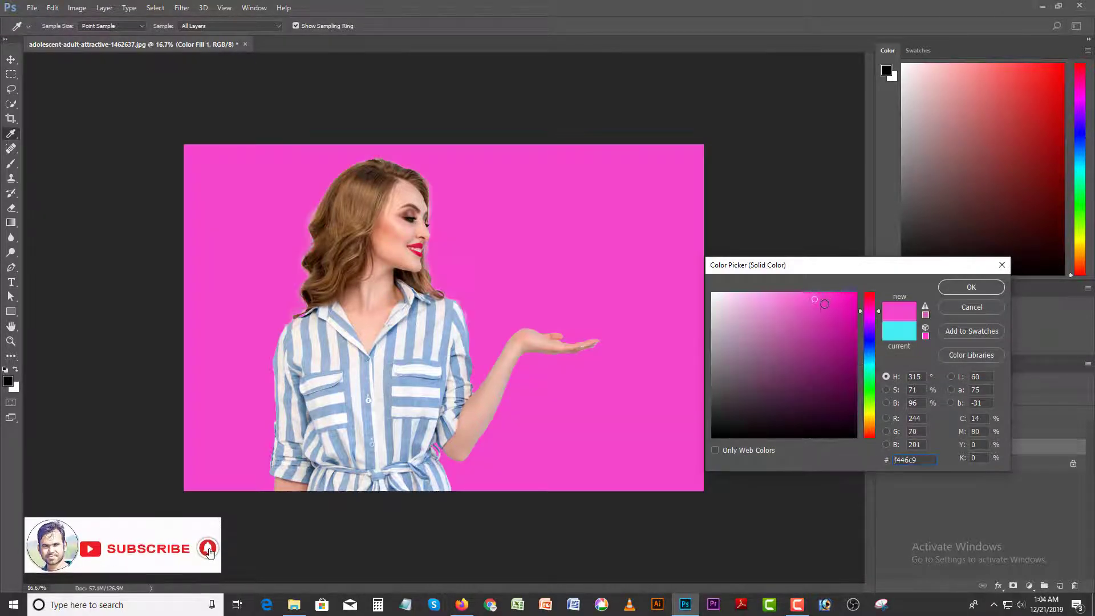
{"action": "left_click", "coordinate": [870, 346]}
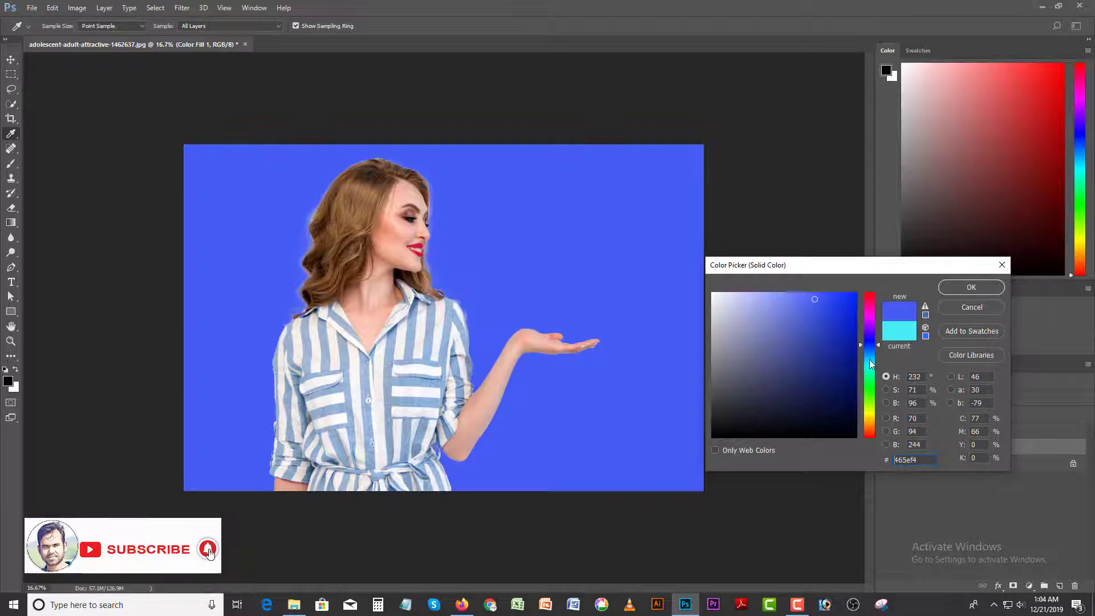
{"action": "mouse_move", "coordinate": [870, 365]}
{"action": "left_mouse_down"}
{"action": "mouse_move", "coordinate": [868, 380]}
{"action": "mouse_move", "coordinate": [872, 365]}
{"action": "left_mouse_up"}
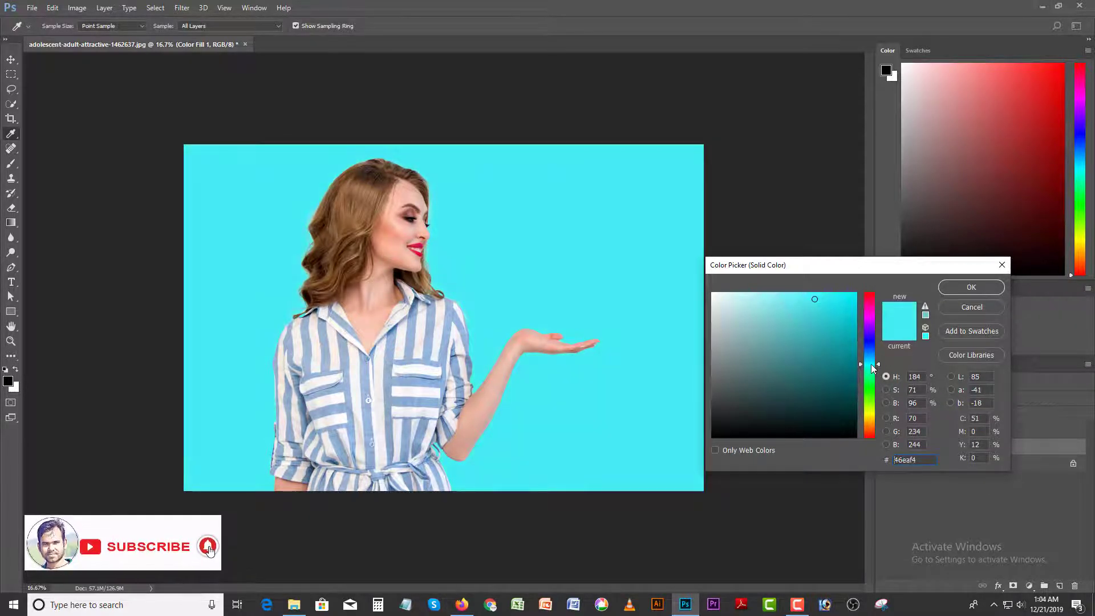
{"action": "left_click_drag", "start_coordinate": [814, 300], "coordinate": [792, 292]}
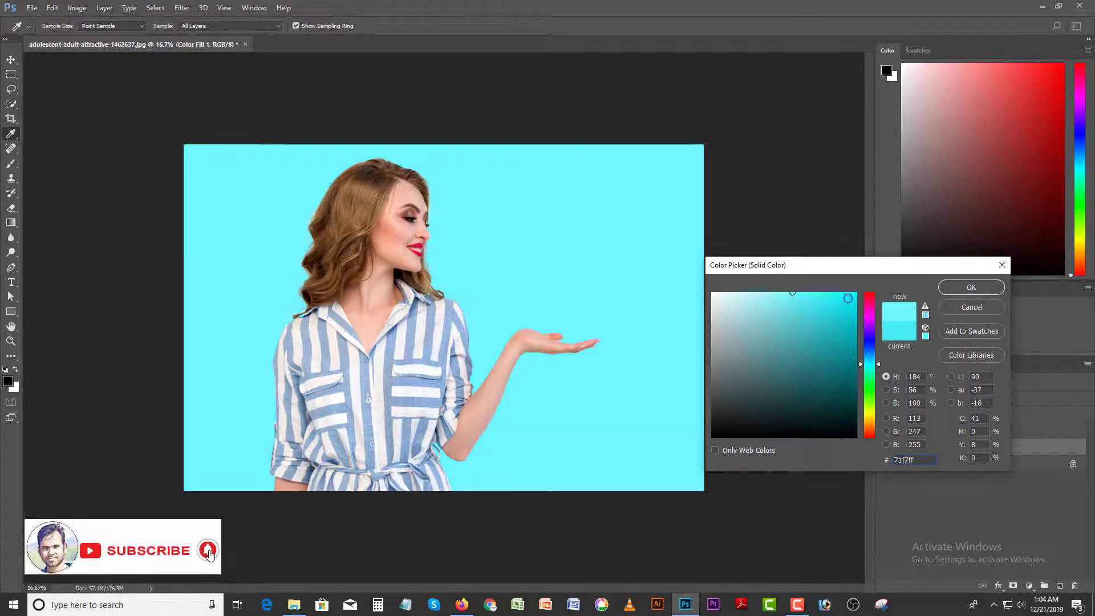
{"action": "left_click", "coordinate": [970, 288]}
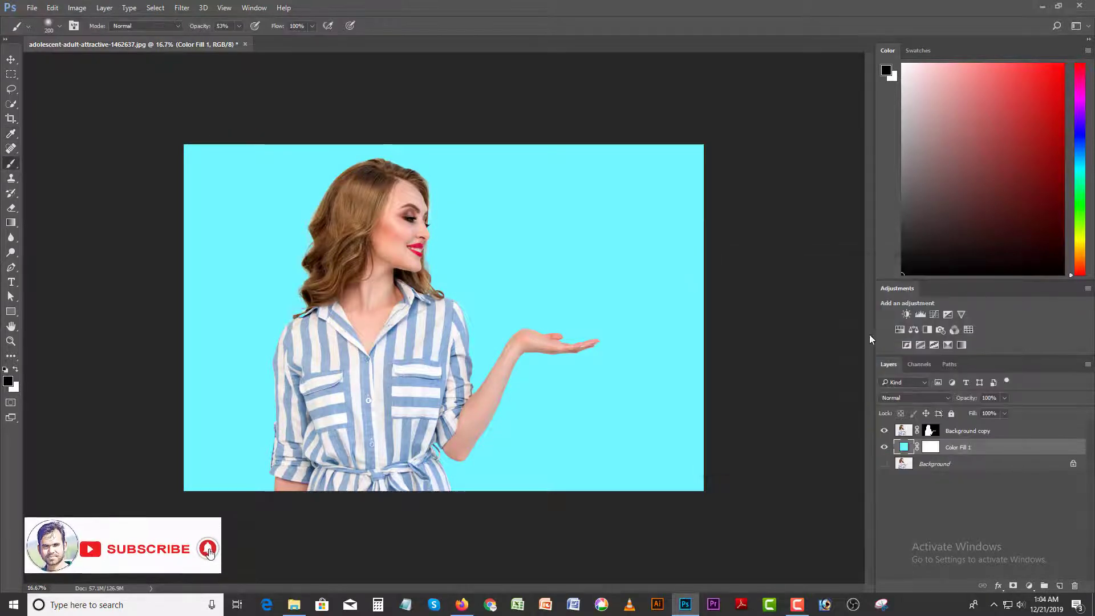
Step: Examine the finished cutout against the brighter cyan background, checking the hair and collar edges closely and the whole image
{"action": "key", "text": "b"}
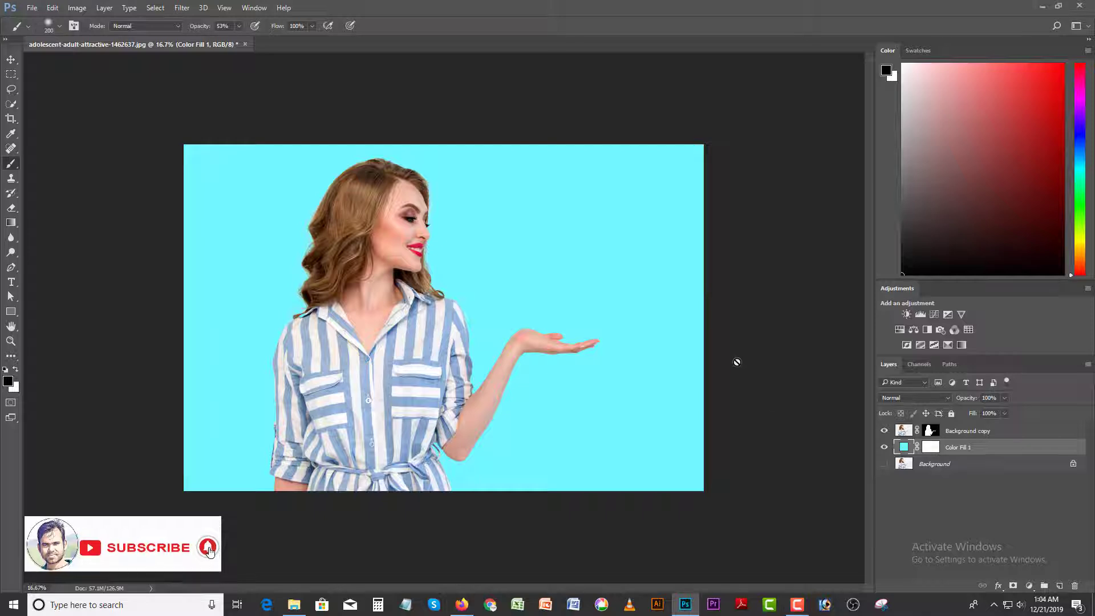
{"action": "key", "text": "ctrl+plus"}
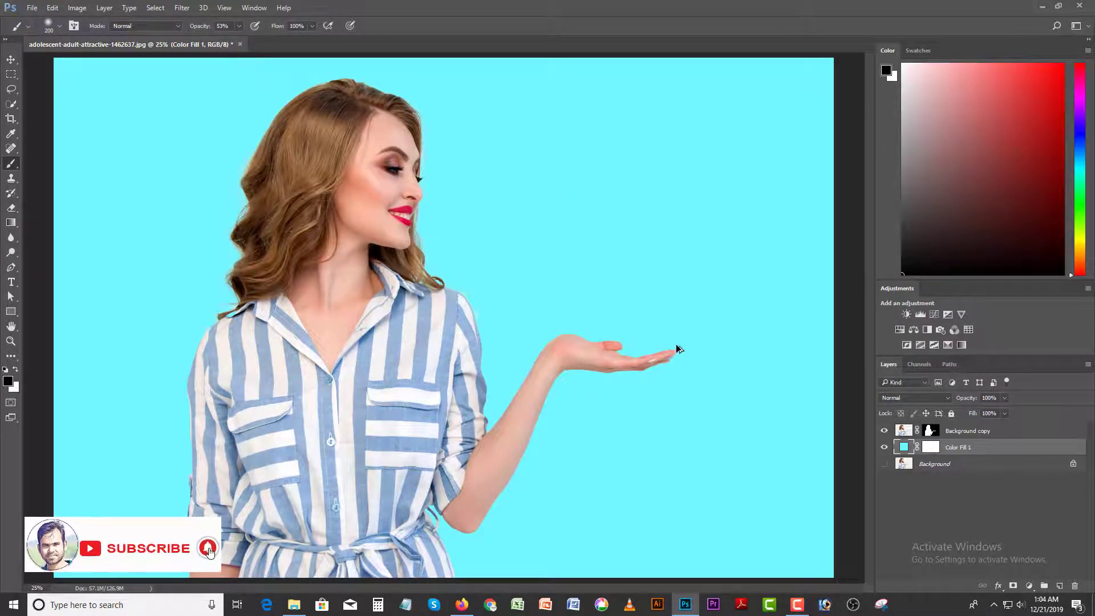
{"action": "key", "text": "alt+space"}
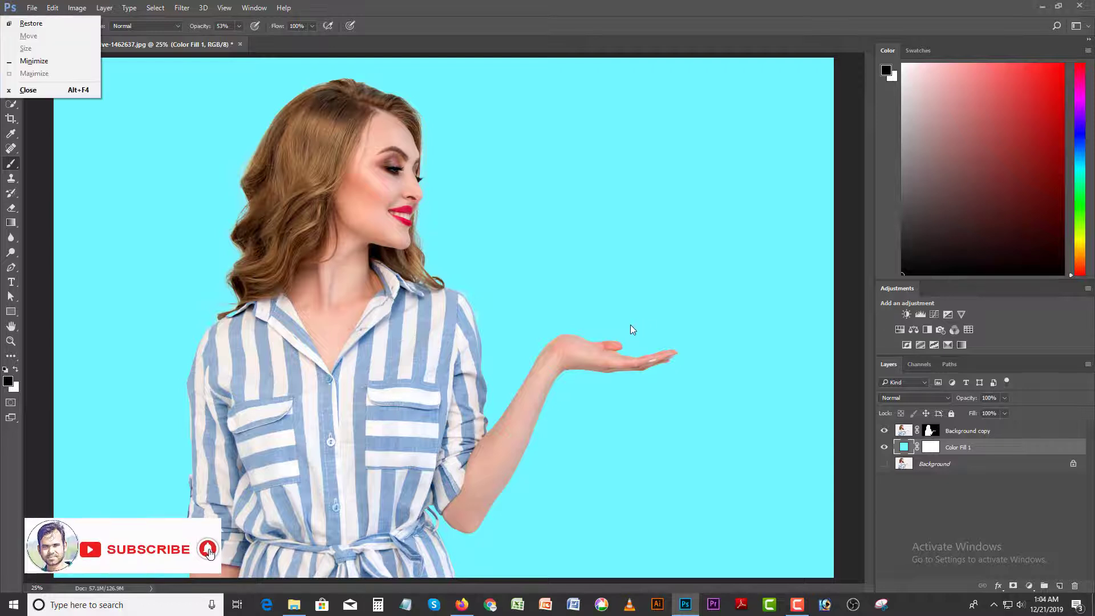
{"action": "key", "text": "Escape"}
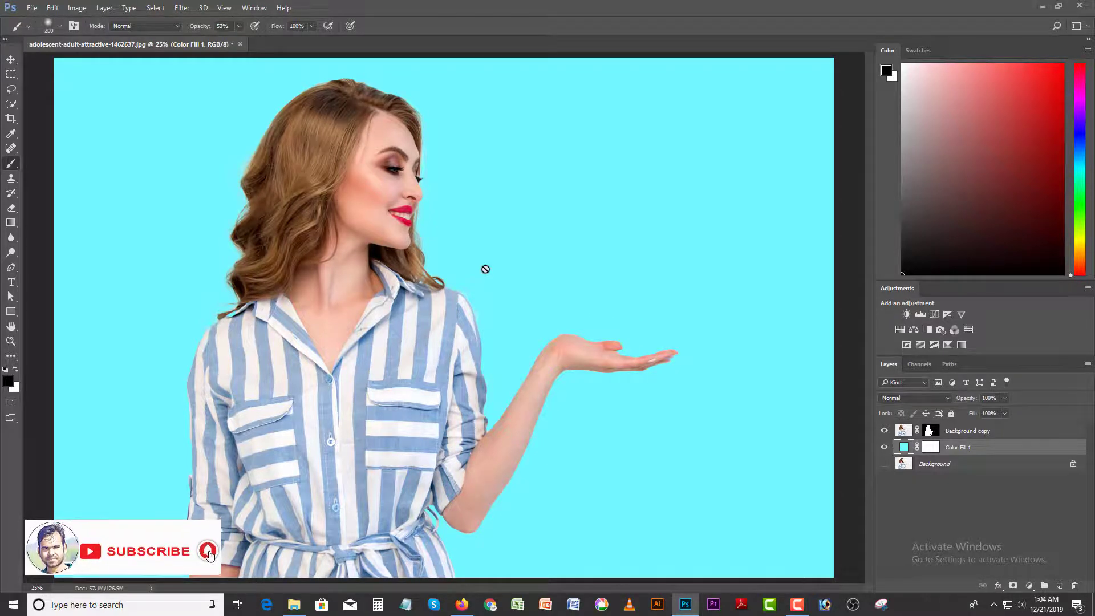
{"action": "key", "text": "ctrl+minus"}
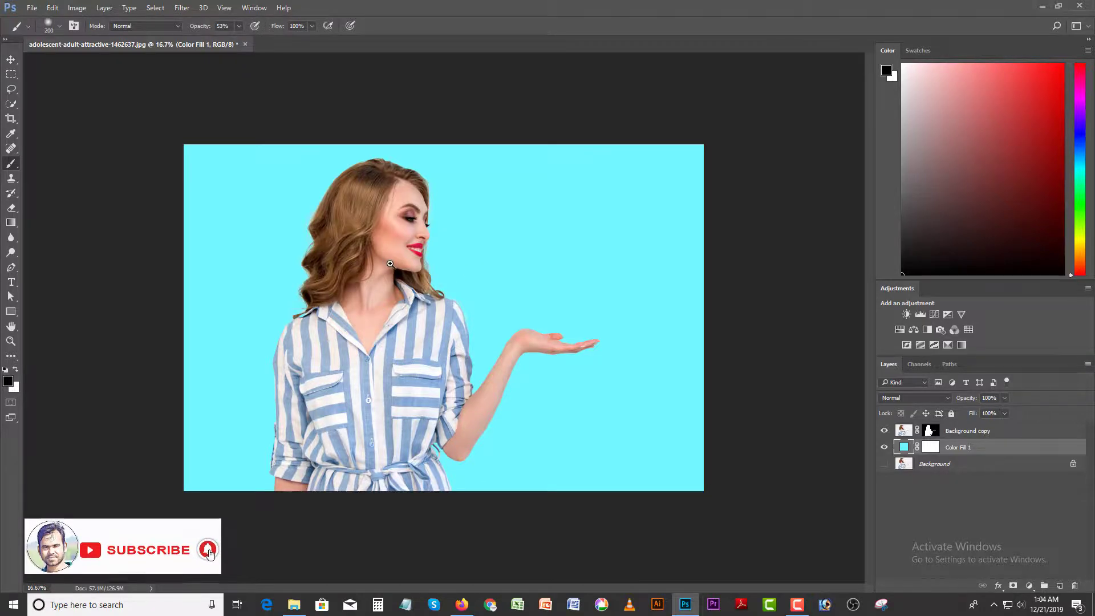
{"action": "left_click_drag", "start_coordinate": [390, 263], "coordinate": [424, 276]}
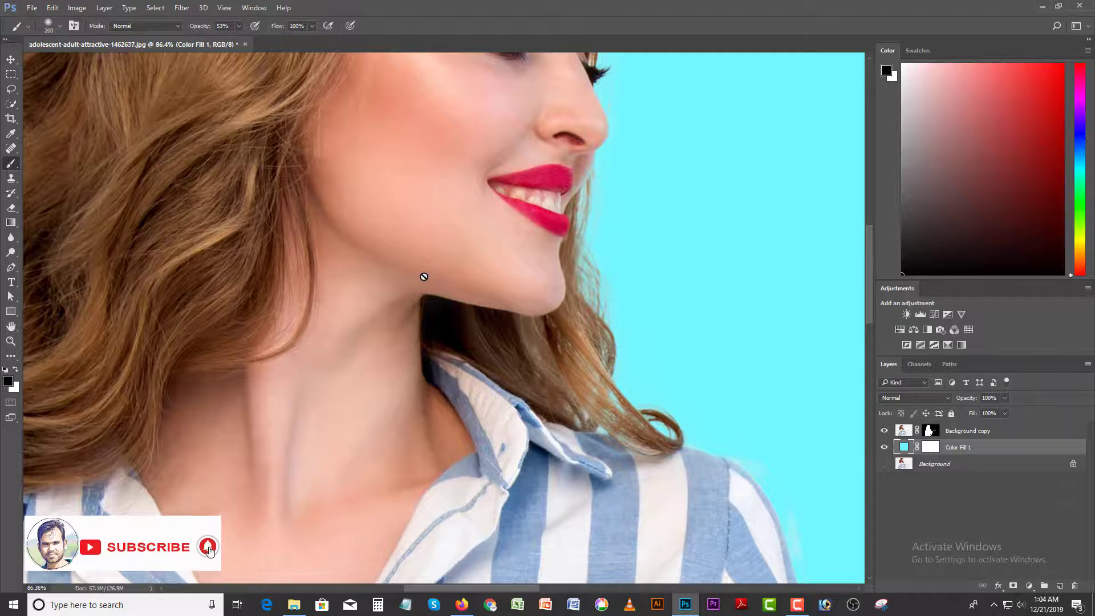
{"action": "left_click_drag", "start_coordinate": [552, 276], "coordinate": [497, 277]}
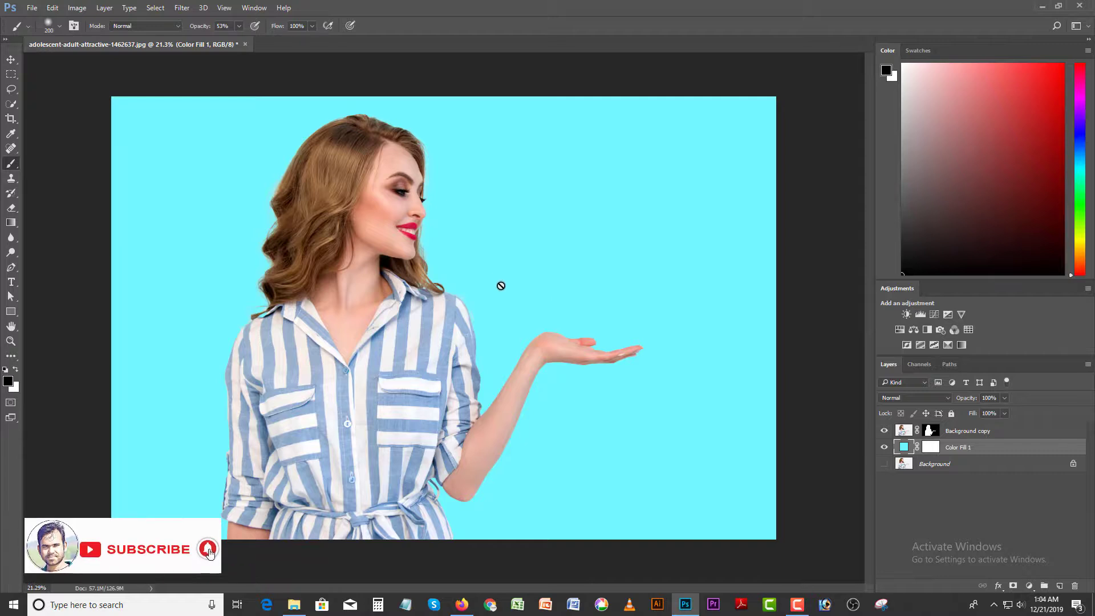